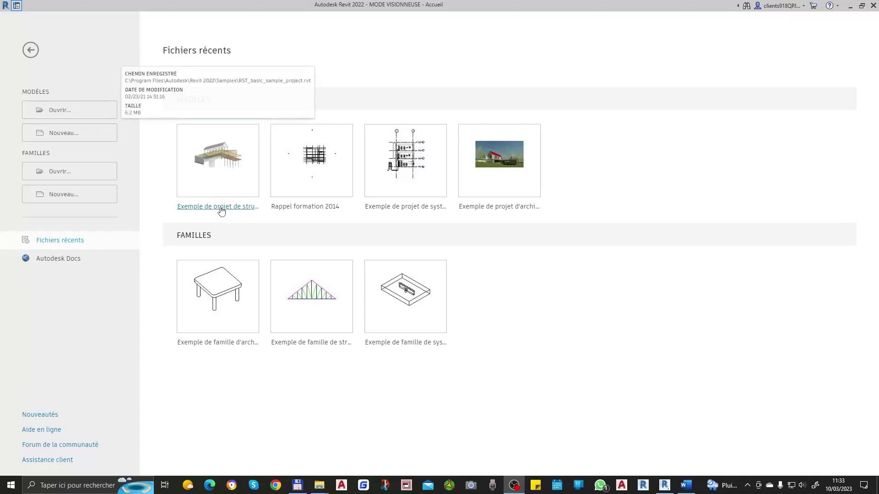
# Open the 'Exemple de projet de structure' sample (RST_basic_sample_project) from Recent Files
pyautogui.click(221, 211)
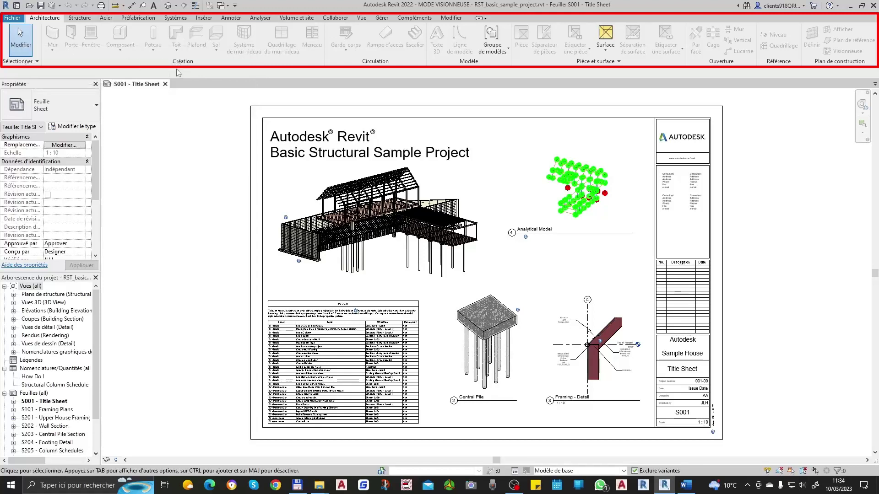
pyautogui.click(80, 18)
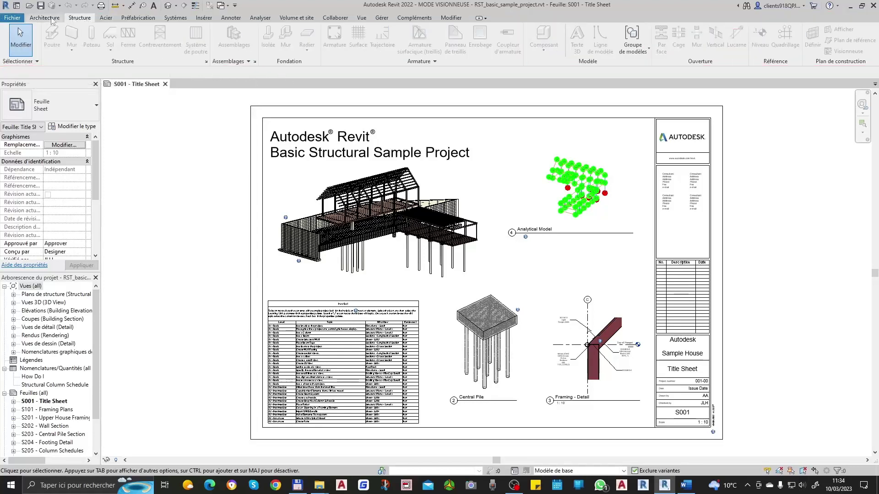
pyautogui.click(52, 18)
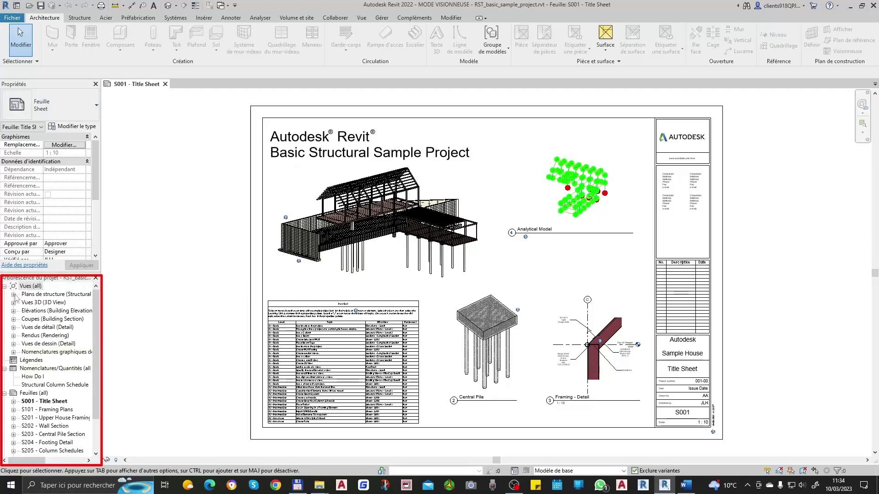
# Open the Foundation, Level 1, Level 2 and Roof Level structural plans, finishing on Level 2
pyautogui.click(13, 294)
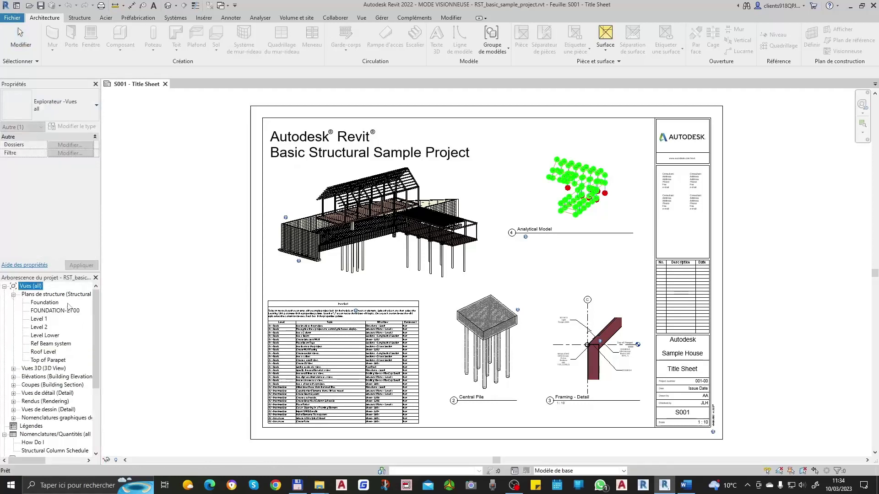
pyautogui.doubleClick(43, 304)
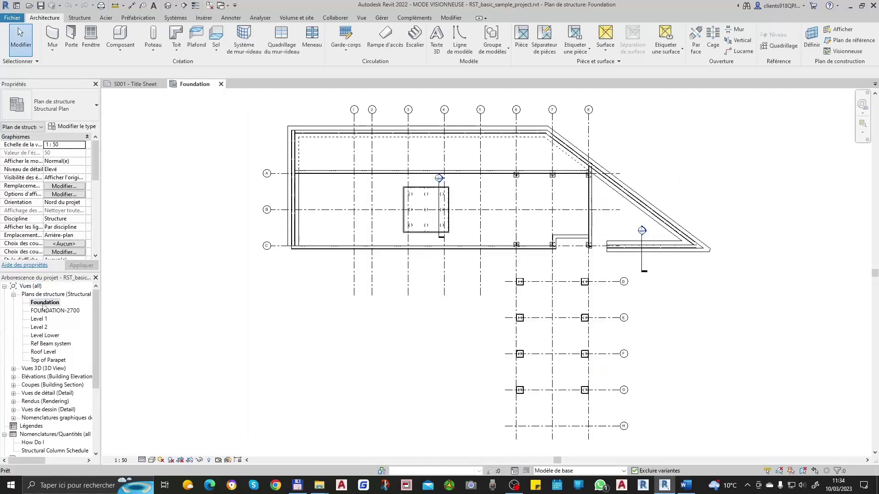
pyautogui.doubleClick(42, 319)
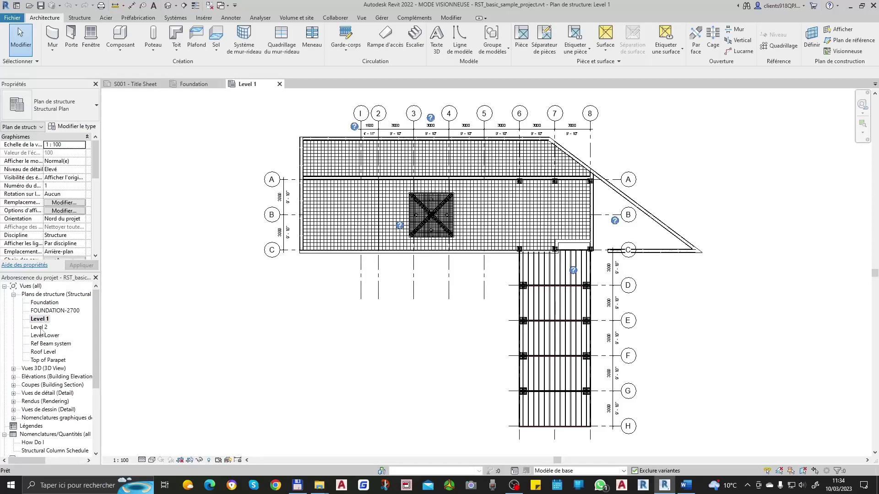
pyautogui.doubleClick(40, 327)
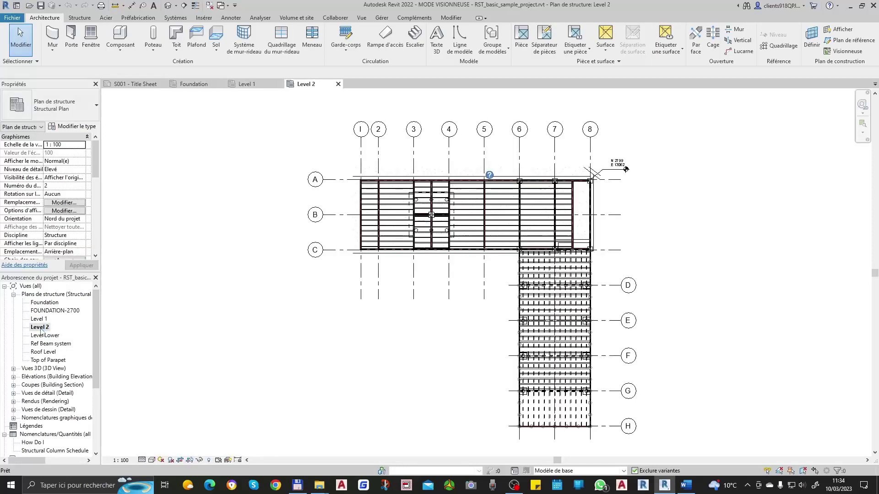
pyautogui.doubleClick(42, 352)
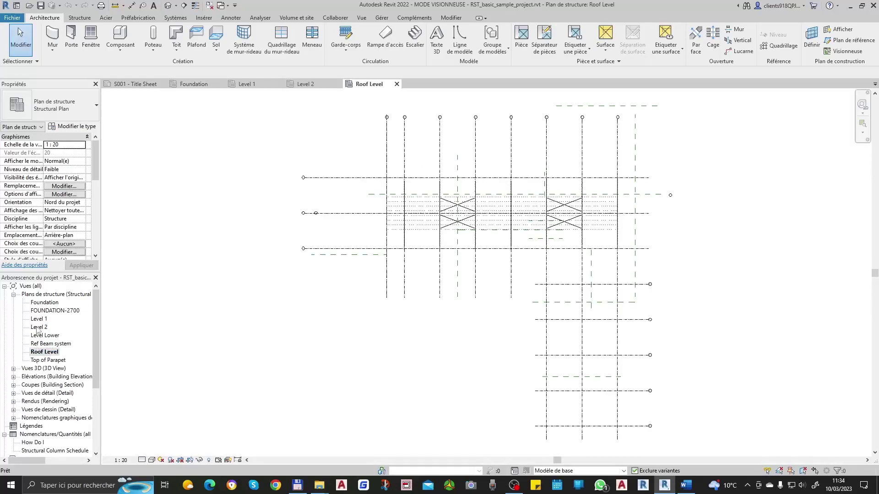
pyautogui.doubleClick(37, 328)
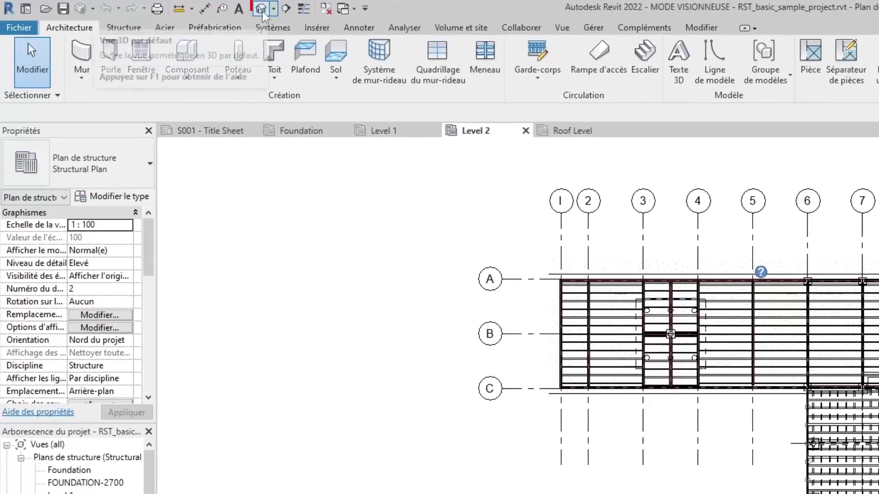
# Open the default {3D} view and 3D Views 1, 2, 3 and 4
pyautogui.click(263, 13)
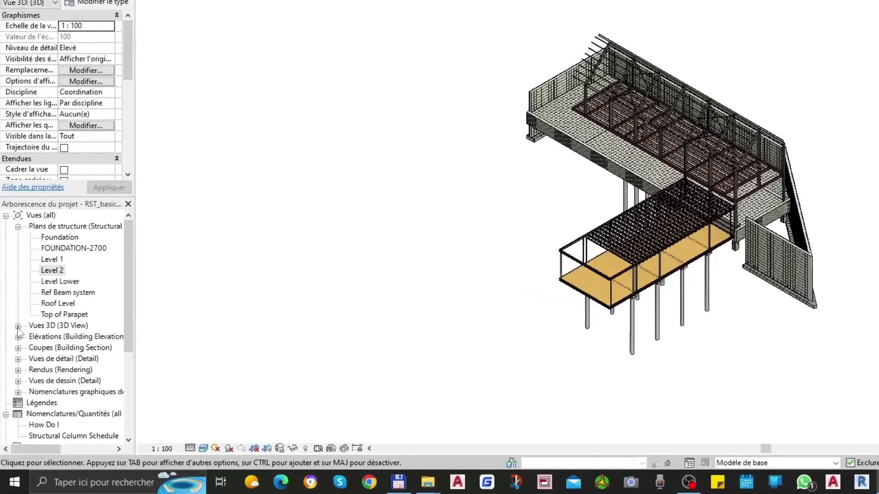
pyautogui.click(18, 326)
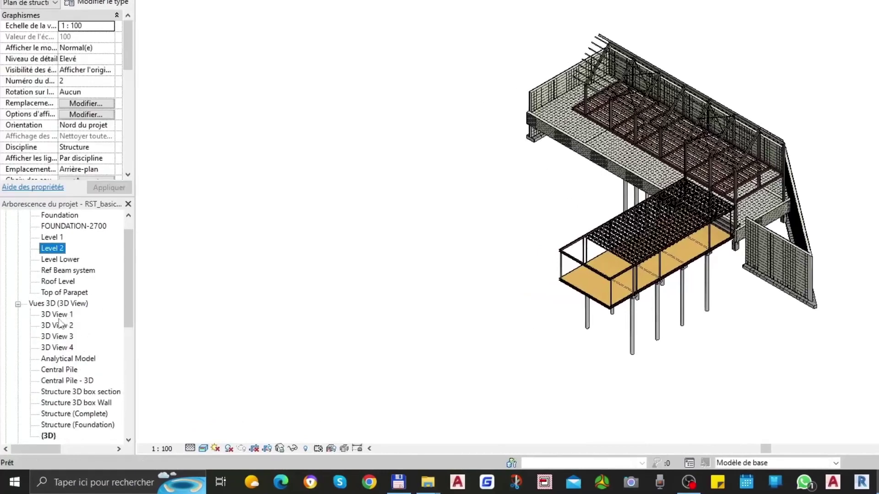
pyautogui.doubleClick(65, 318)
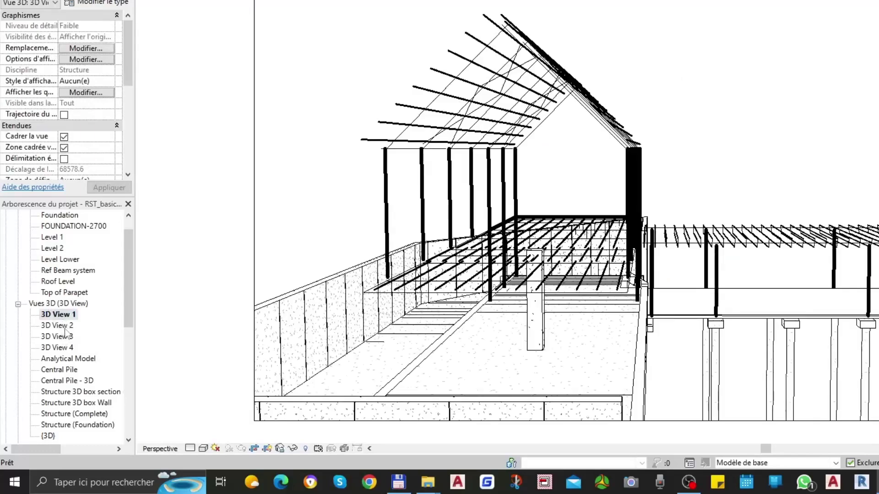
pyautogui.doubleClick(64, 327)
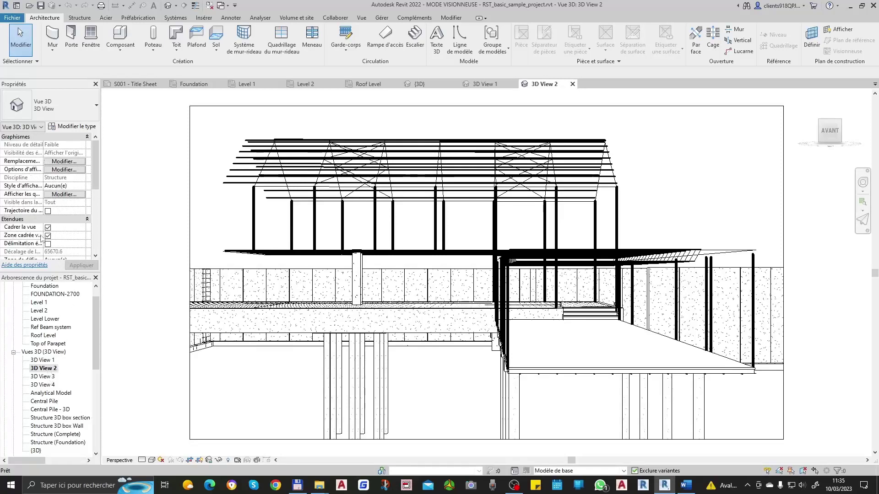
pyautogui.doubleClick(54, 377)
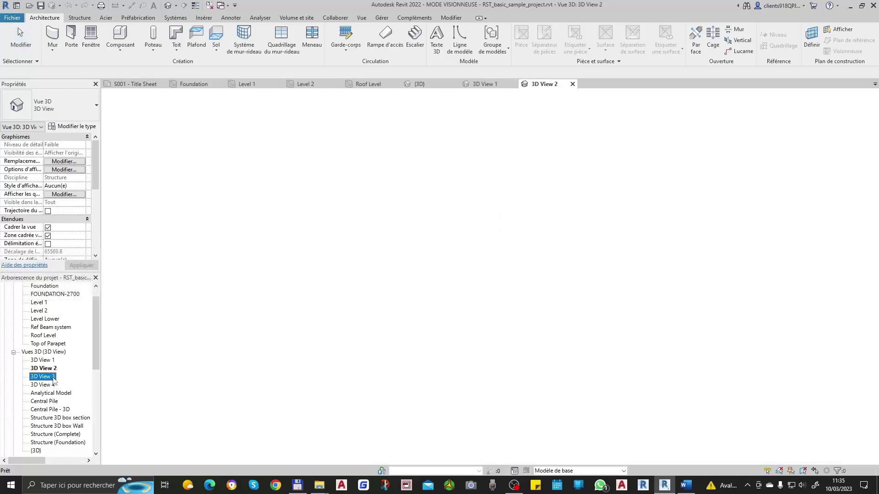
pyautogui.doubleClick(43, 385)
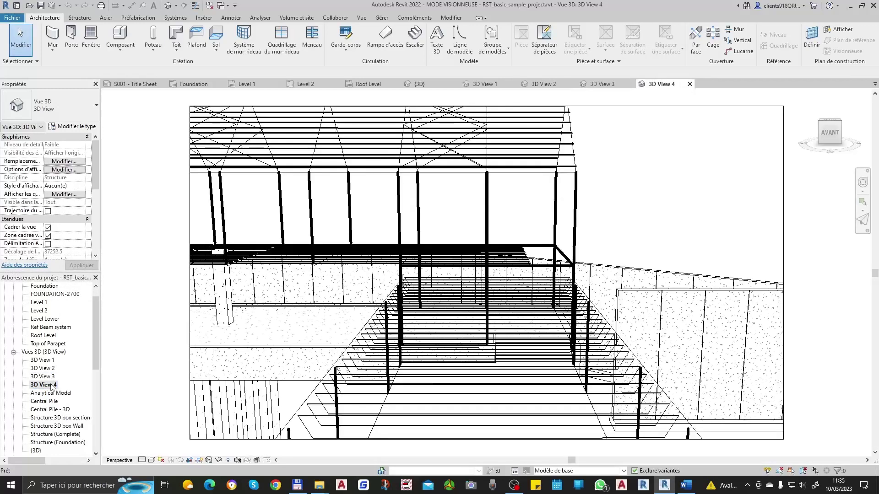
# Collapse the 3D views list in the Project Browser and expand the building sections list
pyautogui.click(13, 353)
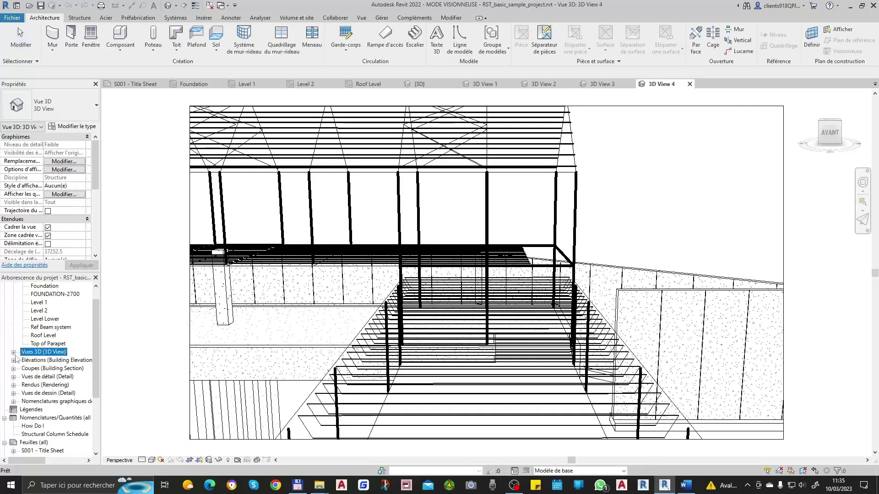
pyautogui.scroll(1, 19, 354)
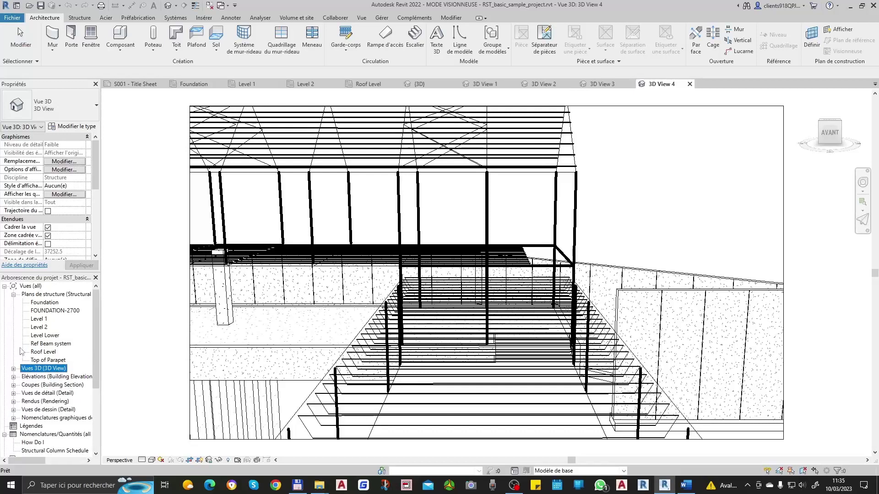
pyautogui.scroll(-2, 47, 339)
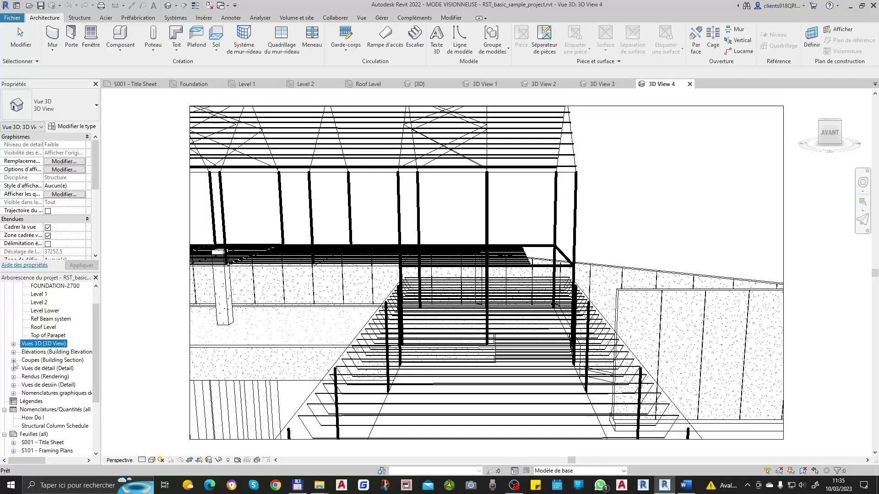
pyautogui.click(13, 361)
# Open the Central Pile section, the Framing - Detail view and the Structure Complete rendering
pyautogui.doubleClick(59, 369)
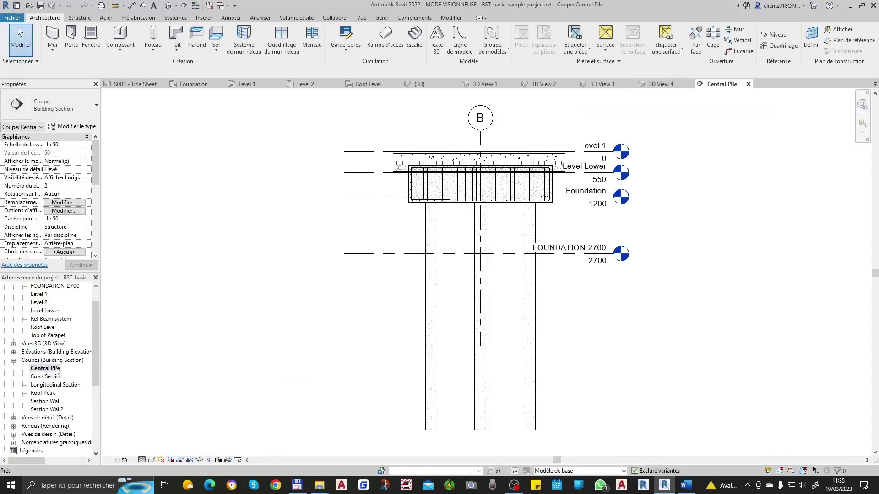
pyautogui.click(14, 362)
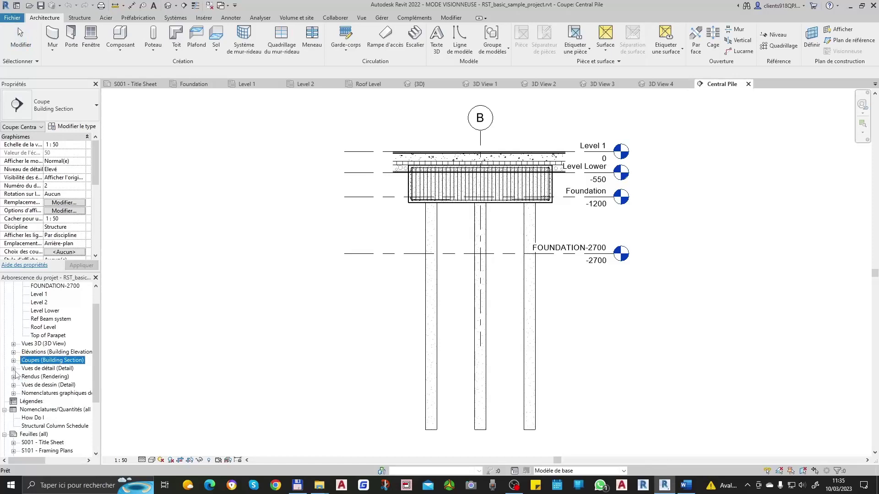
pyautogui.click(14, 369)
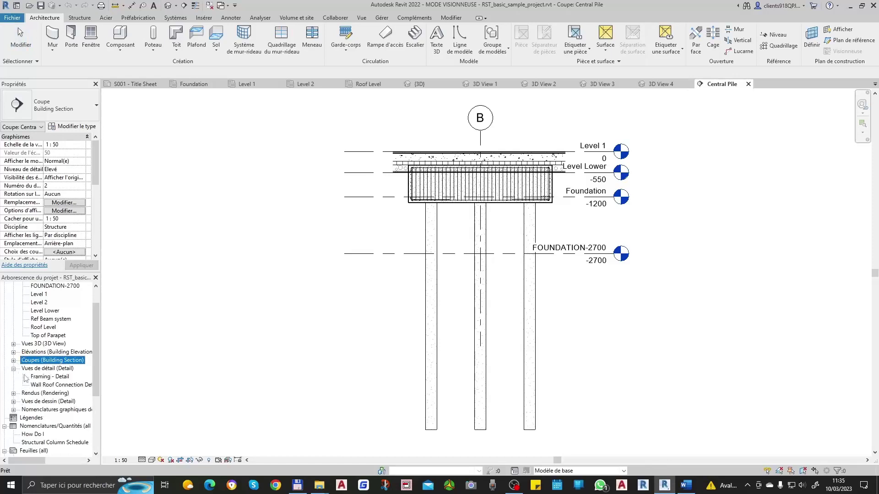
pyautogui.doubleClick(44, 378)
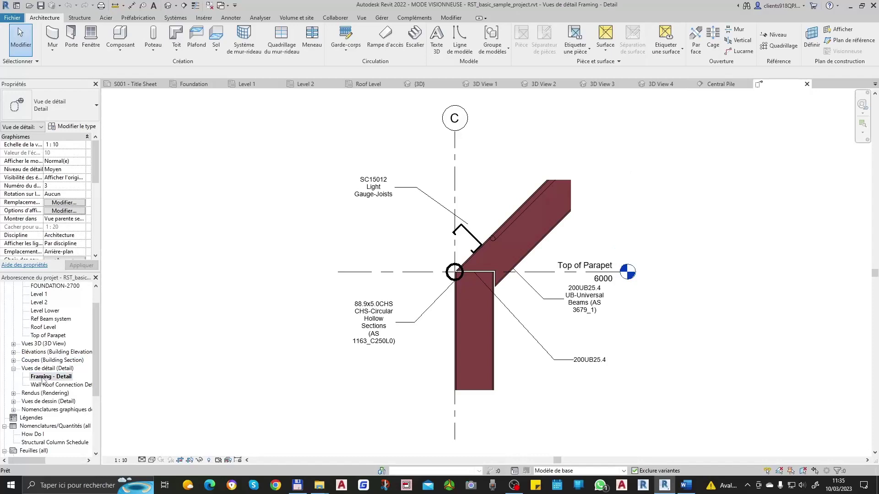
pyautogui.click(13, 369)
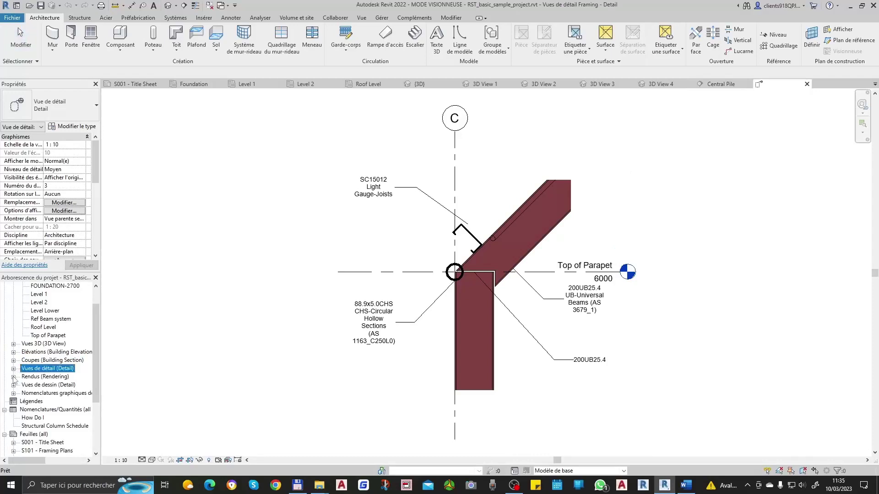
pyautogui.click(13, 378)
pyautogui.doubleClick(38, 387)
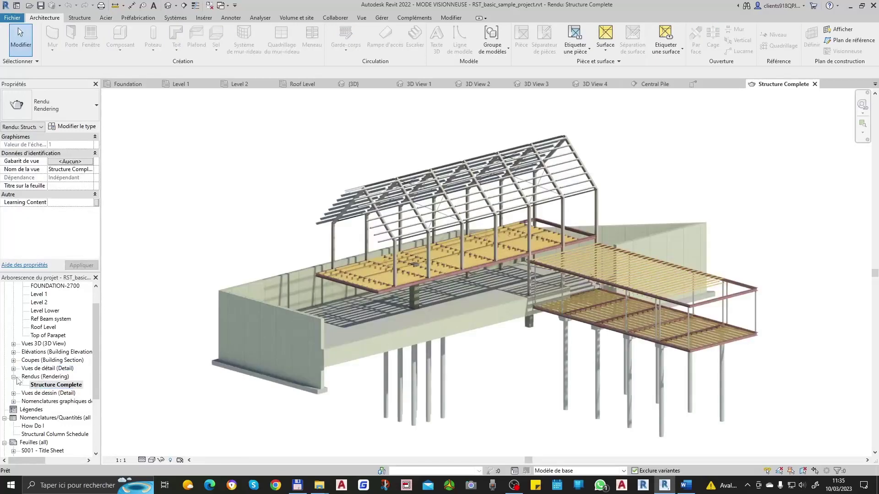
# Browse the Project Browser, expanding graphical schedules and peeking into the Familles categories
pyautogui.click(14, 377)
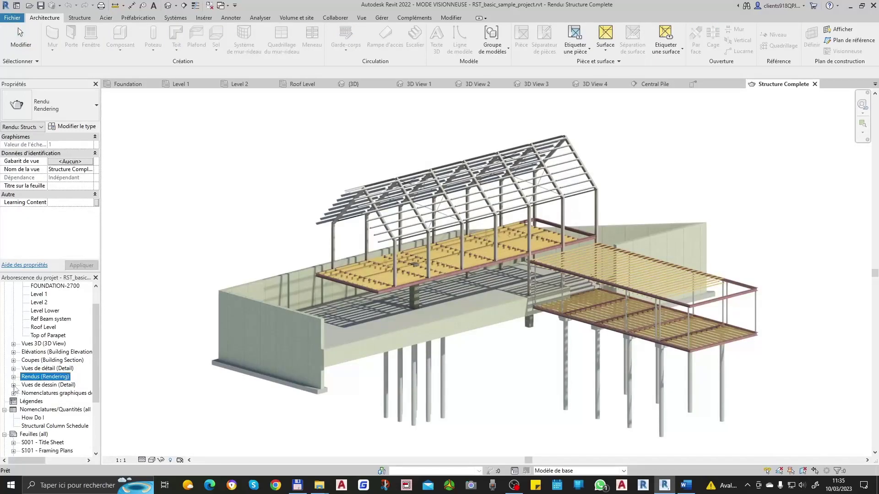
pyautogui.click(13, 393)
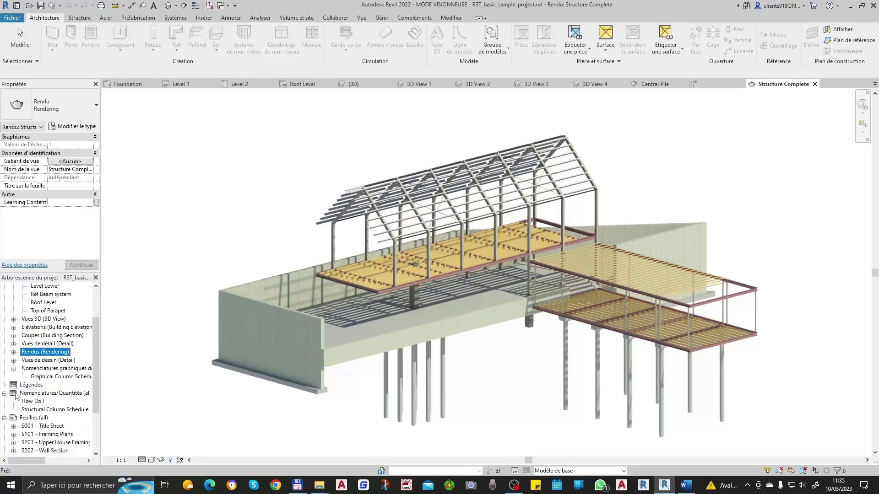
pyautogui.scroll(-2, 31, 368)
pyautogui.scroll(-2, 38, 419)
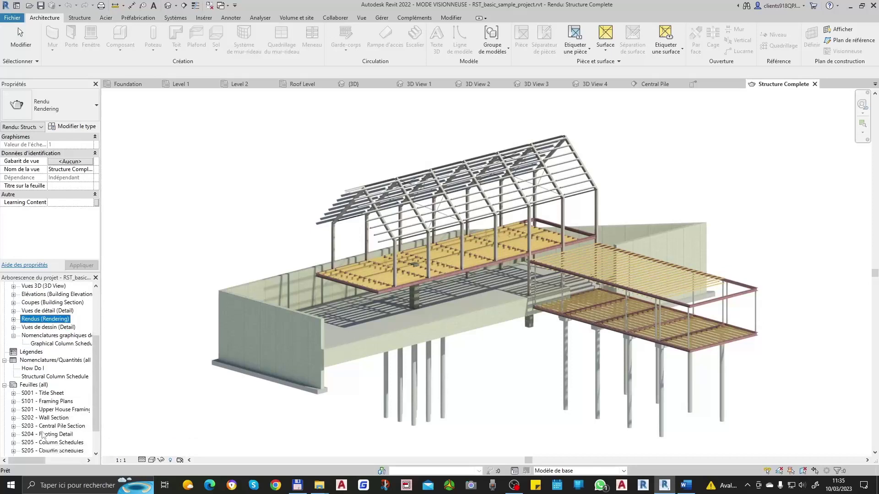
pyautogui.scroll(-4, 40, 393)
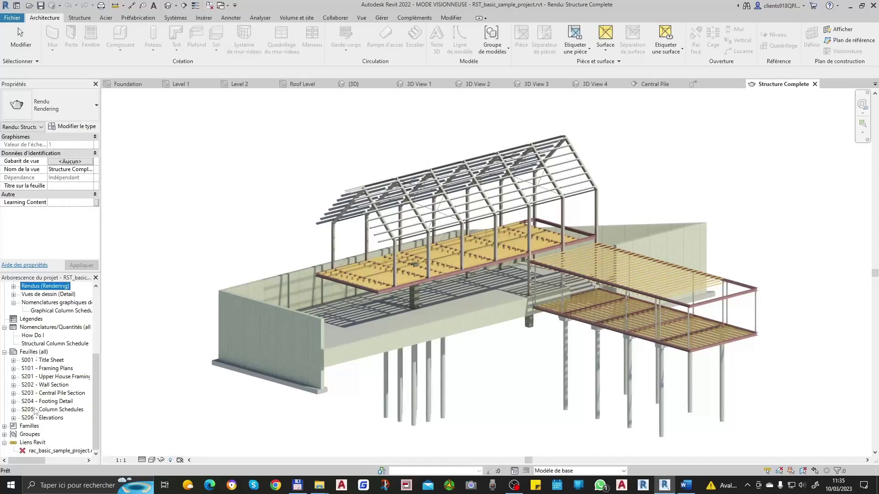
pyautogui.click(5, 426)
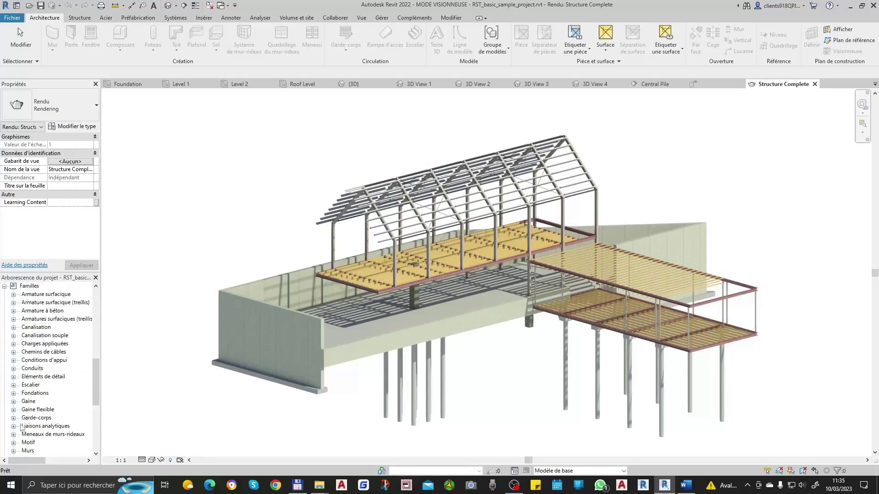
pyautogui.scroll(2, 46, 382)
pyautogui.scroll(2, 46, 381)
pyautogui.scroll(1, 46, 382)
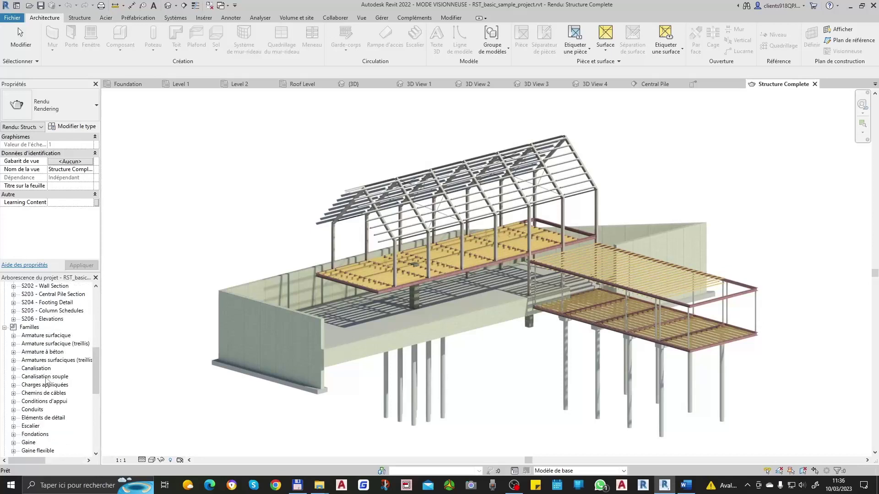
pyautogui.click(5, 328)
pyautogui.scroll(2, 16, 347)
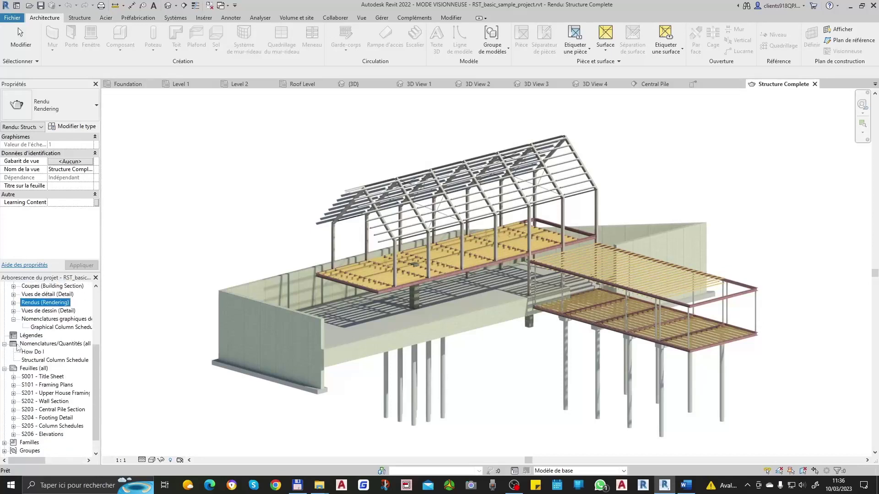
pyautogui.scroll(-2, 30, 369)
# Open sheets S206, S001, S101 and S201 from Feuilles (all), ending on S201
pyautogui.click(43, 353)
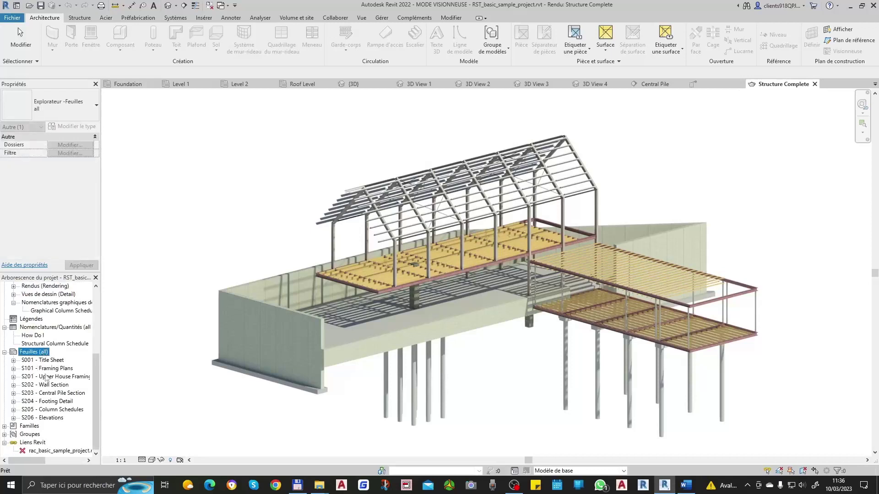
pyautogui.doubleClick(56, 421)
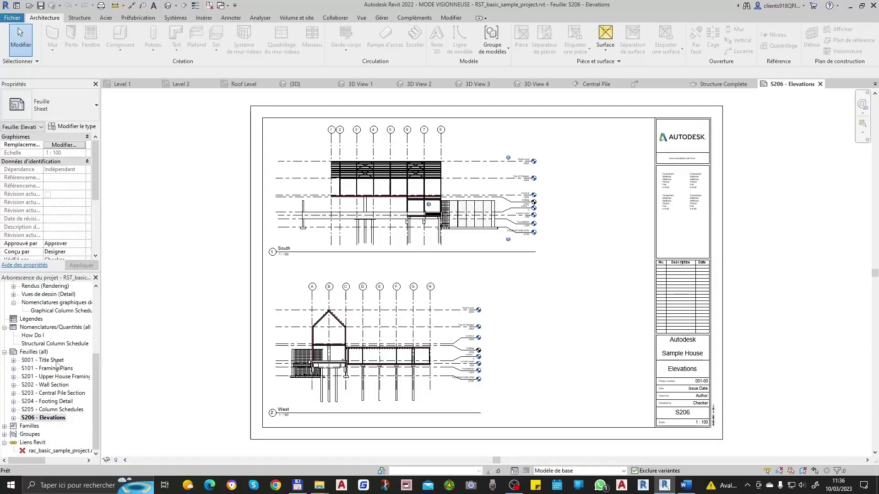
pyautogui.click(57, 362)
pyautogui.doubleClick(57, 361)
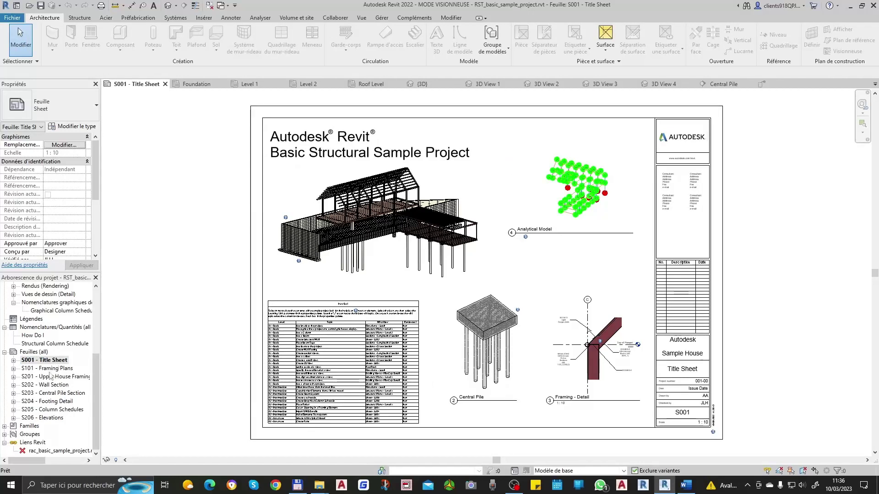
pyautogui.doubleClick(56, 369)
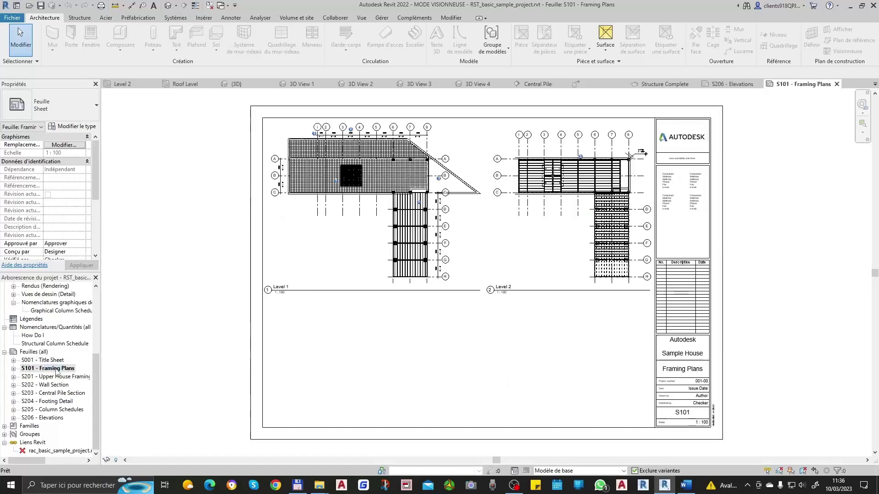
pyautogui.doubleClick(56, 377)
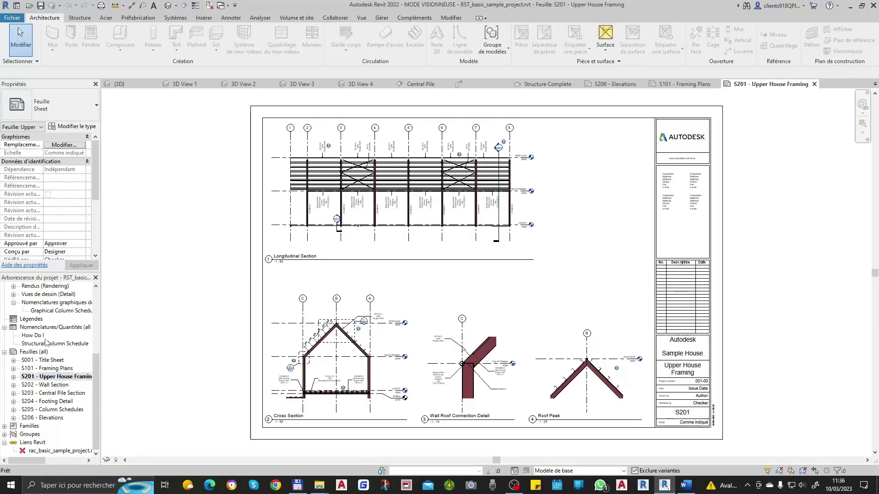
pyautogui.scroll(2, 47, 343)
pyautogui.scroll(2, 45, 344)
pyautogui.scroll(2, 42, 348)
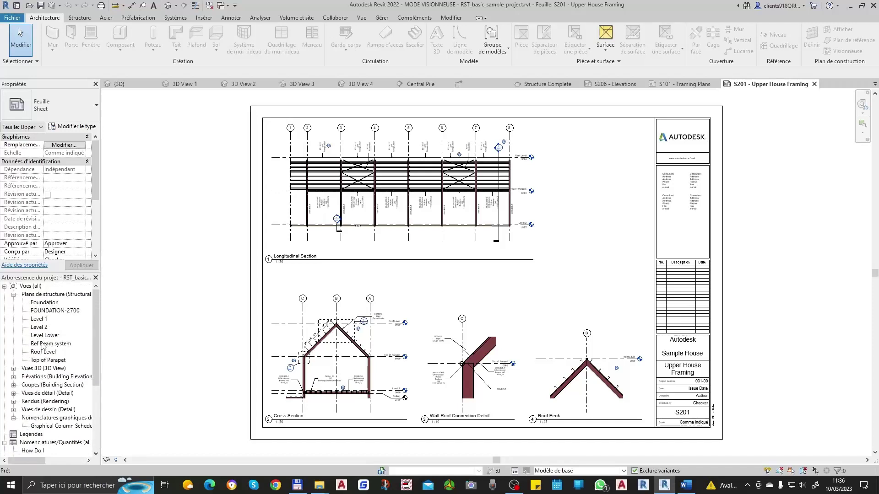
# Open the Level 1 structural plan and zoom in and out on the slab rebar
pyautogui.doubleClick(44, 321)
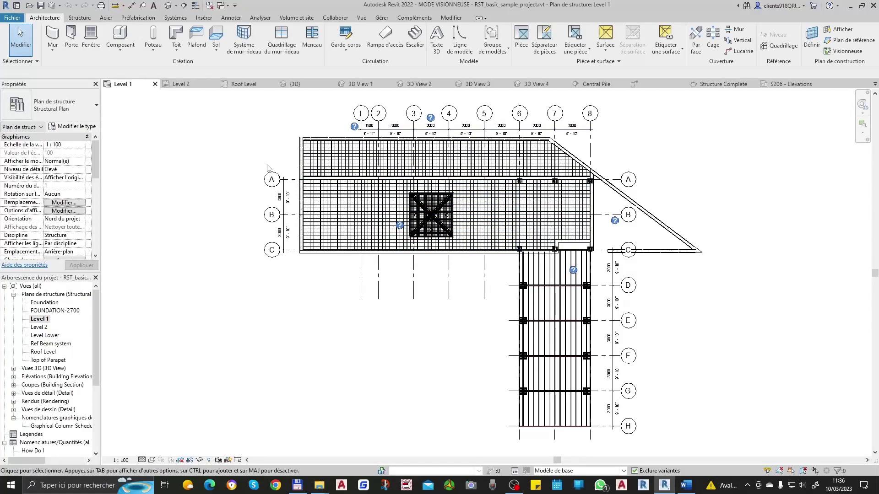
pyautogui.scroll(2, 421, 160)
pyautogui.scroll(2, 421, 159)
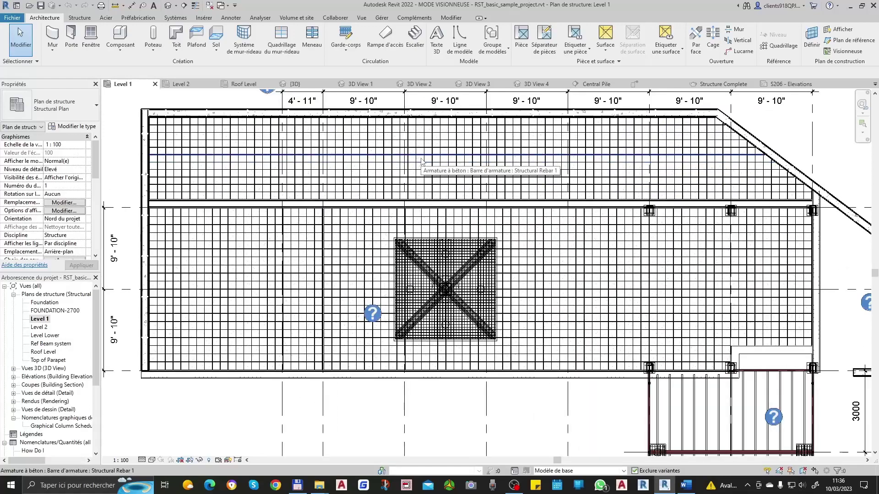
pyautogui.scroll(-2, 420, 159)
pyautogui.scroll(-2, 419, 165)
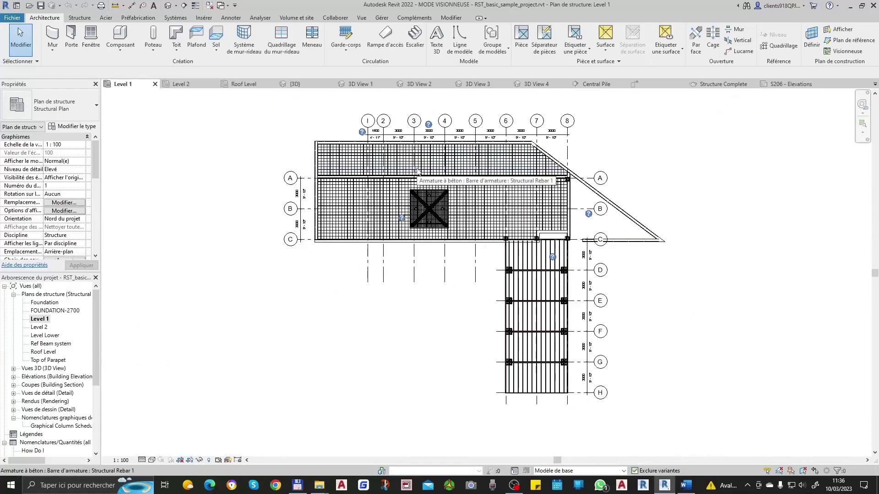
pyautogui.scroll(5, 417, 171)
pyautogui.scroll(1, 416, 169)
pyautogui.scroll(-4, 415, 167)
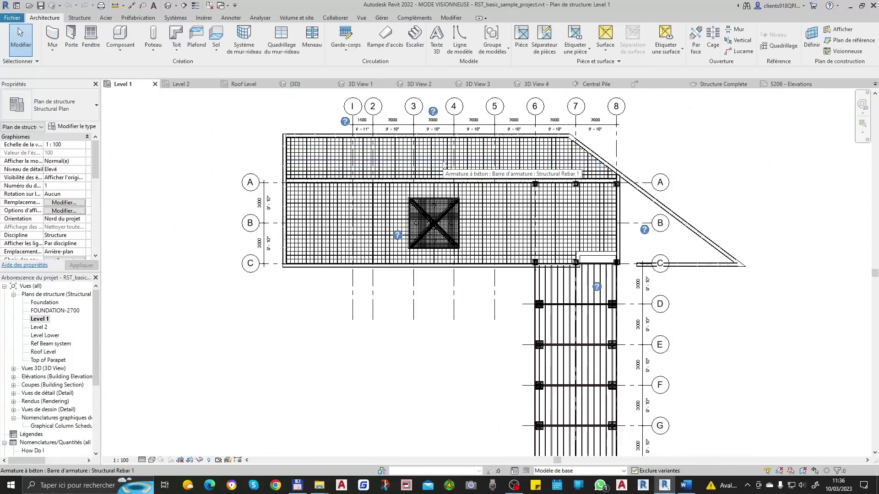
# Pan across the Level 1 joist framing and slab toward grids 6–8
pyautogui.moveTo(597, 218); pyautogui.dragTo(496, 138, button='middle')
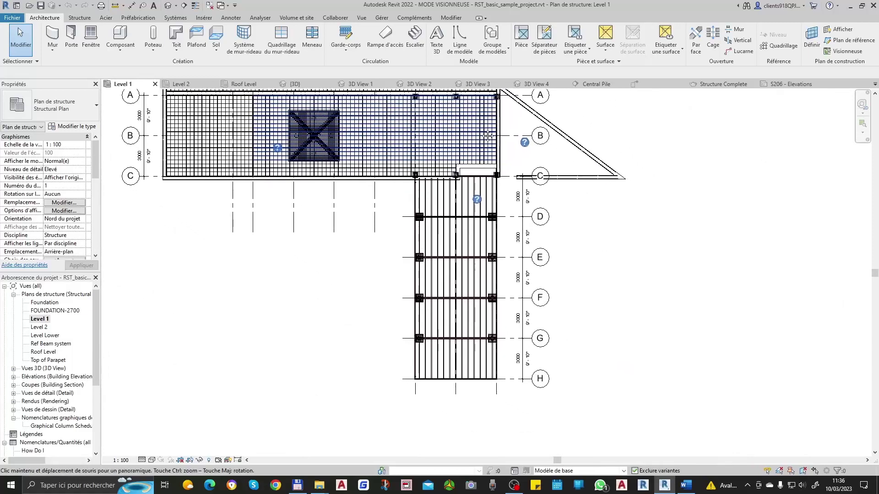
pyautogui.scroll(2, 450, 197)
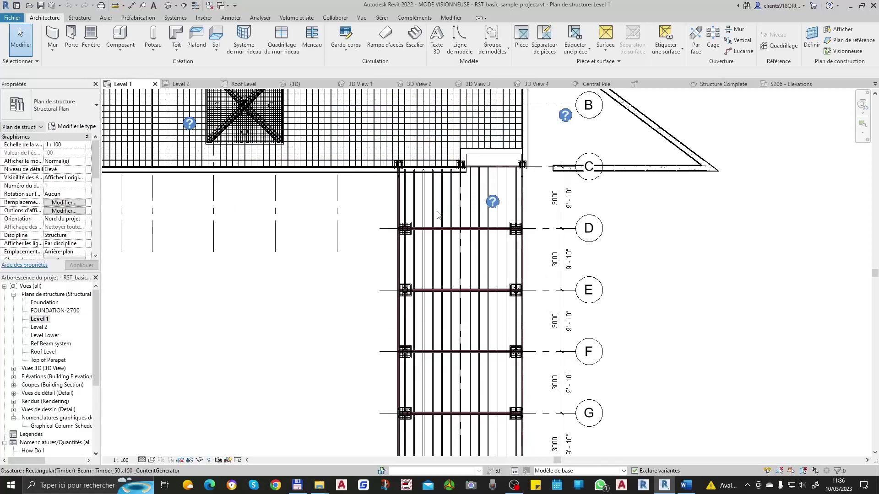
pyautogui.moveTo(460, 274)
pyautogui.mouseDown(button='middle')
pyautogui.moveTo(469, 212)
pyautogui.moveTo(478, 373)
pyautogui.moveTo(506, 438)
pyautogui.moveTo(657, 455)
pyautogui.mouseUp(button='middle')
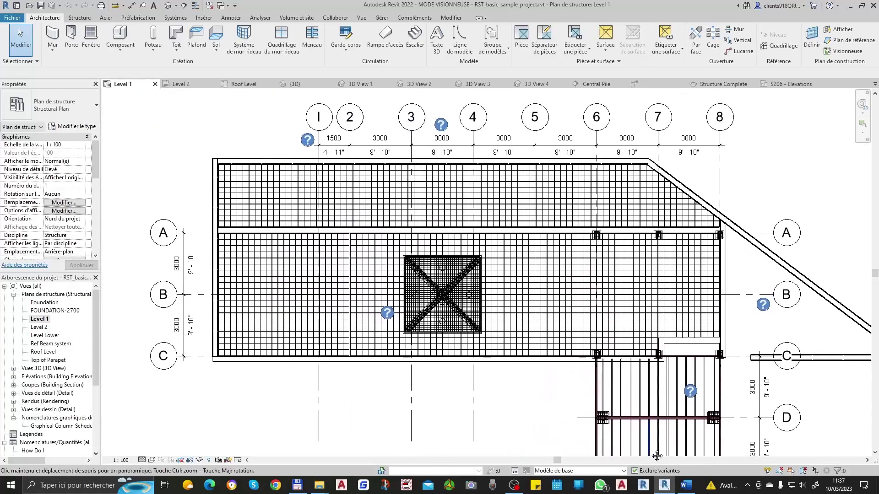
pyautogui.moveTo(540, 265)
pyautogui.mouseDown(button='middle')
pyautogui.moveTo(509, 307)
pyautogui.moveTo(548, 269)
pyautogui.moveTo(540, 286)
pyautogui.mouseUp(button='middle')
pyautogui.moveTo(668, 371)
pyautogui.mouseDown(button='middle')
pyautogui.moveTo(660, 337)
pyautogui.moveTo(556, 155)
pyautogui.moveTo(536, 72)
pyautogui.moveTo(534, 178)
pyautogui.moveTo(708, 333)
pyautogui.moveTo(729, 377)
pyautogui.moveTo(701, 383)
pyautogui.mouseUp(button='middle')
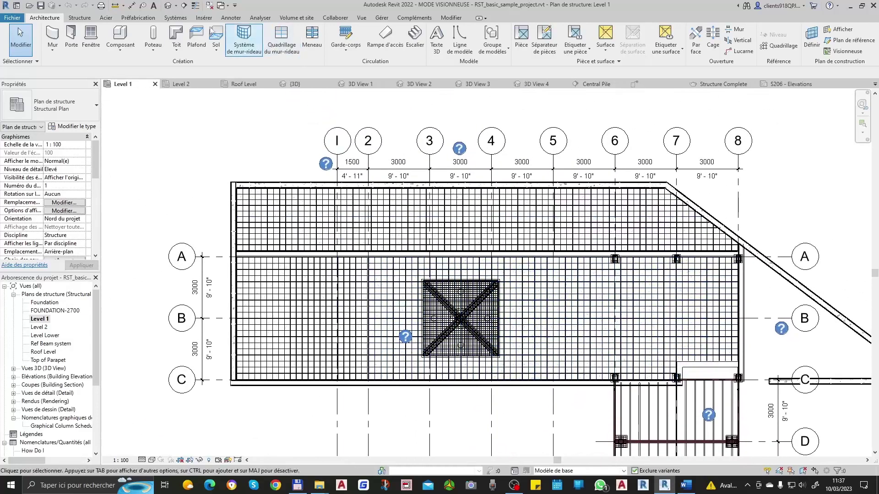
pyautogui.click(168, 5)
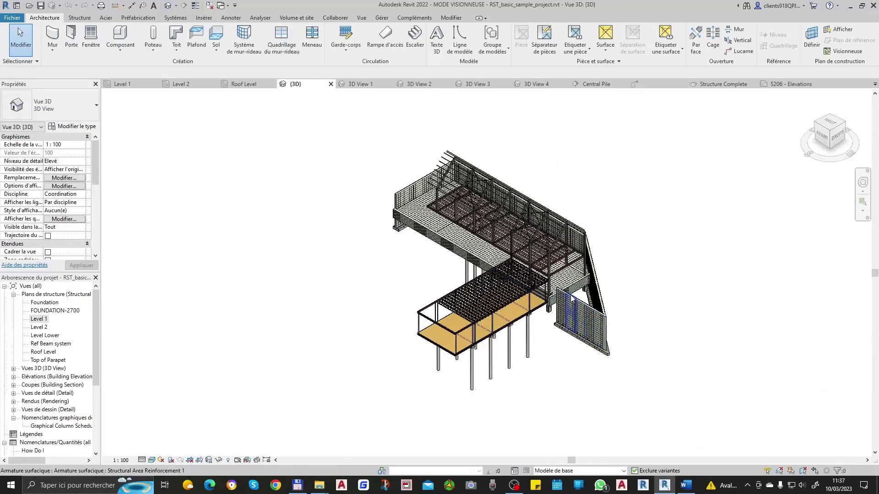
pyautogui.scroll(3, 566, 296)
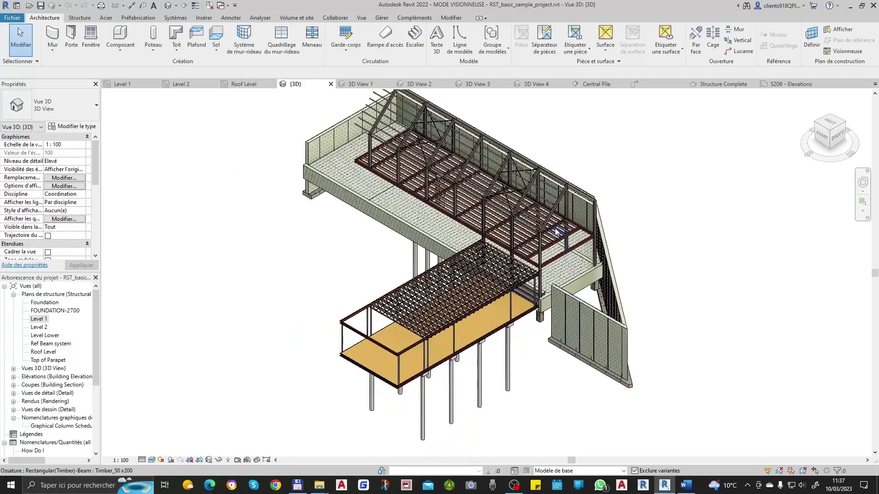
pyautogui.moveTo(412, 258)
pyautogui.mouseDown()
pyautogui.moveTo(377, 243)
pyautogui.moveTo(412, 284)
pyautogui.mouseUp()
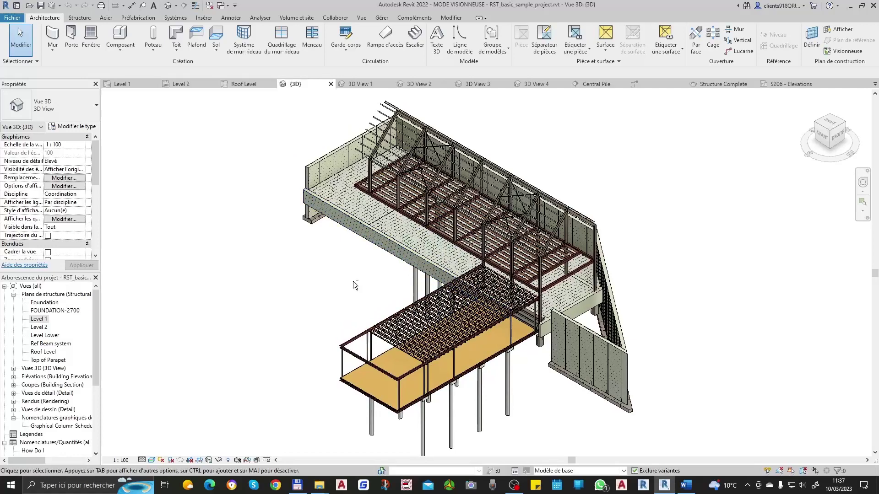
pyautogui.moveTo(353, 281)
pyautogui.keyDown('shift'); pyautogui.mouseDown(button='middle')
pyautogui.moveTo(550, 273)
pyautogui.moveTo(614, 226)
pyautogui.moveTo(640, 191)
pyautogui.moveTo(574, 250)
pyautogui.moveTo(347, 314)
pyautogui.moveTo(208, 206)
pyautogui.moveTo(201, 126)
pyautogui.moveTo(446, 274)
pyautogui.moveTo(572, 220)
pyautogui.moveTo(663, 151)
pyautogui.moveTo(644, 186)
pyautogui.moveTo(525, 242)
pyautogui.mouseUp(button='middle'); pyautogui.keyUp('shift')
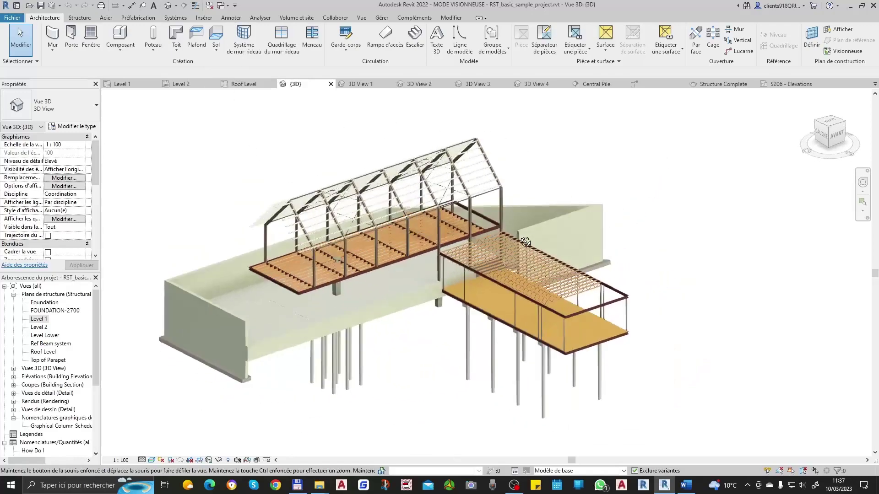
pyautogui.scroll(4, 402, 200)
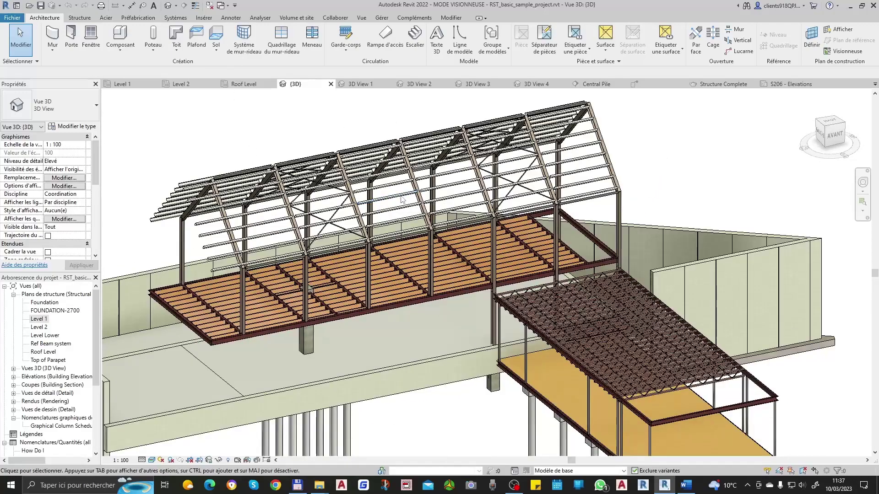
pyautogui.moveTo(402, 199)
pyautogui.keyDown('shift'); pyautogui.mouseDown(button='middle')
pyautogui.moveTo(435, 215)
pyautogui.moveTo(376, 220)
pyautogui.moveTo(393, 231)
pyautogui.moveTo(667, 222)
pyautogui.mouseUp(button='middle'); pyautogui.keyUp('shift')
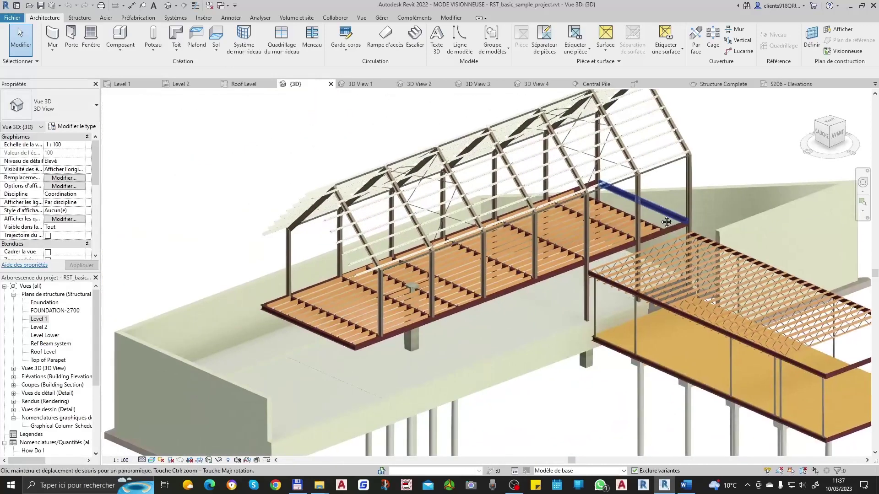
pyautogui.moveTo(441, 217)
pyautogui.keyDown('shift'); pyautogui.mouseDown(button='middle')
pyautogui.moveTo(503, 228)
pyautogui.moveTo(395, 210)
pyautogui.moveTo(737, 269)
pyautogui.moveTo(612, 269)
pyautogui.mouseUp(button='middle'); pyautogui.keyUp('shift')
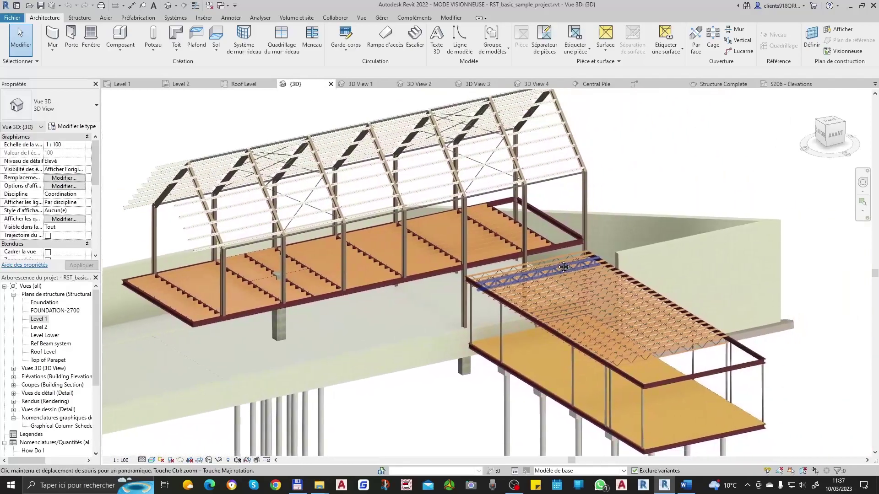
pyautogui.scroll(-2, 612, 269)
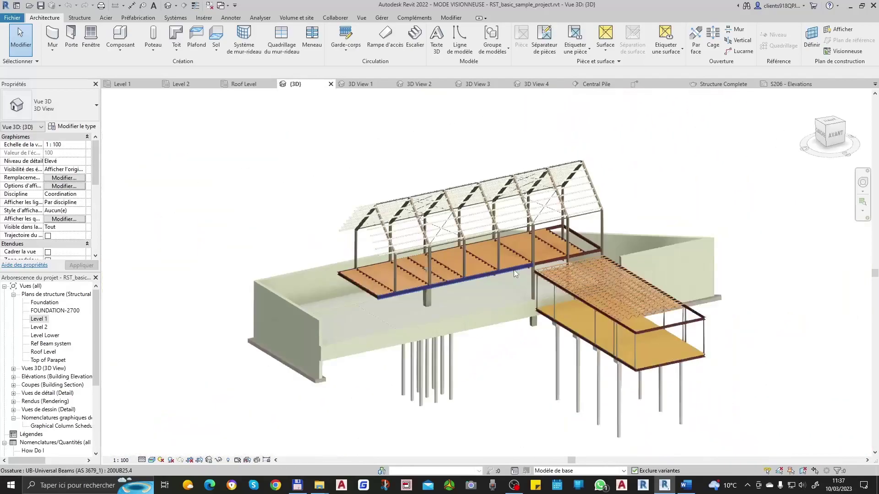
pyautogui.scroll(5, 514, 270)
pyautogui.moveTo(494, 267)
pyautogui.keyDown('shift'); pyautogui.mouseDown(button='middle')
pyautogui.moveTo(472, 293)
pyautogui.moveTo(489, 270)
pyautogui.mouseUp(button='middle'); pyautogui.keyUp('shift')
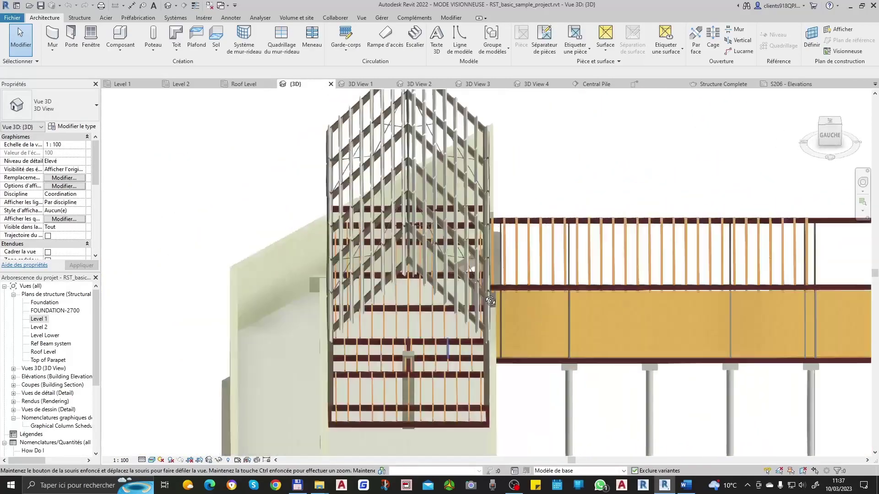
pyautogui.scroll(-3, 488, 270)
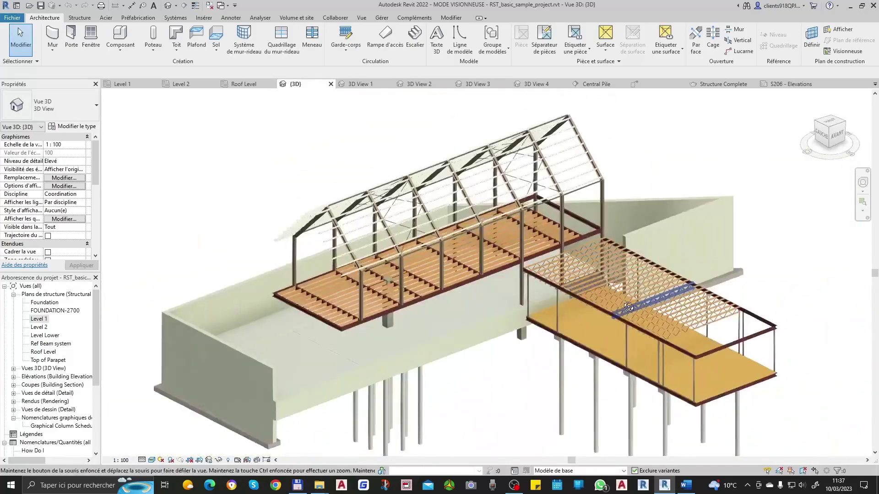
pyautogui.moveTo(489, 270)
pyautogui.keyDown('shift'); pyautogui.mouseDown(button='middle')
pyautogui.moveTo(469, 224)
pyautogui.moveTo(596, 275)
pyautogui.mouseUp(button='middle'); pyautogui.keyUp('shift')
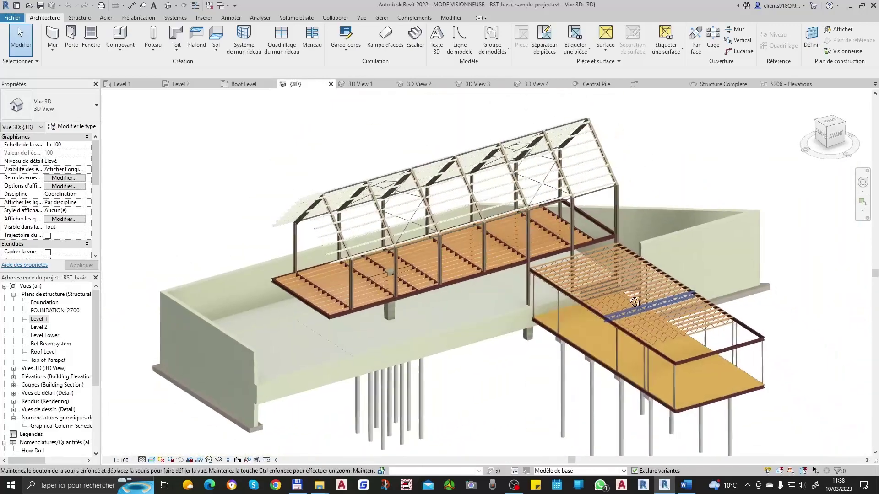
pyautogui.scroll(3, 375, 296)
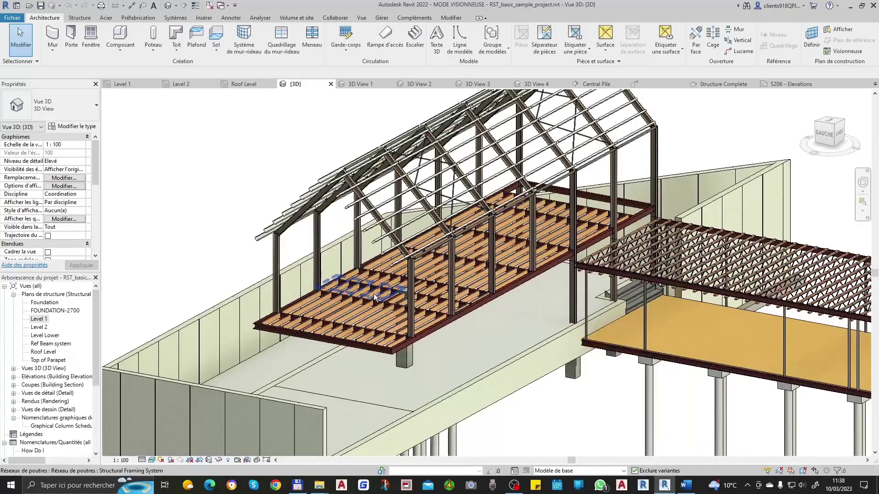
pyautogui.moveTo(376, 296)
pyautogui.keyDown('shift'); pyautogui.mouseDown(button='middle')
pyautogui.moveTo(537, 282)
pyautogui.moveTo(368, 298)
pyautogui.moveTo(485, 238)
pyautogui.moveTo(521, 181)
pyautogui.moveTo(669, 375)
pyautogui.moveTo(595, 366)
pyautogui.moveTo(503, 329)
pyautogui.moveTo(462, 310)
pyautogui.moveTo(475, 287)
pyautogui.moveTo(292, 294)
pyautogui.mouseUp(button='middle'); pyautogui.keyUp('shift')
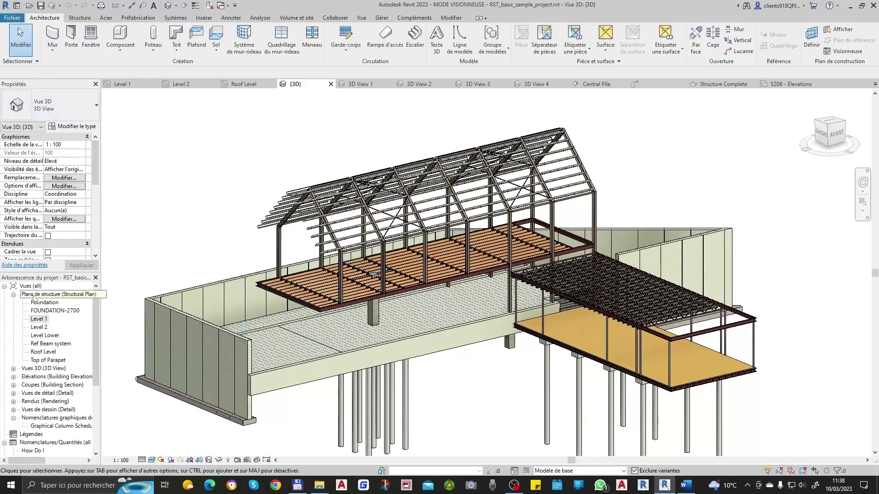
# Switch from Level 1 to Level 2 and back to Level 1, re-centring the grid
pyautogui.doubleClick(41, 319)
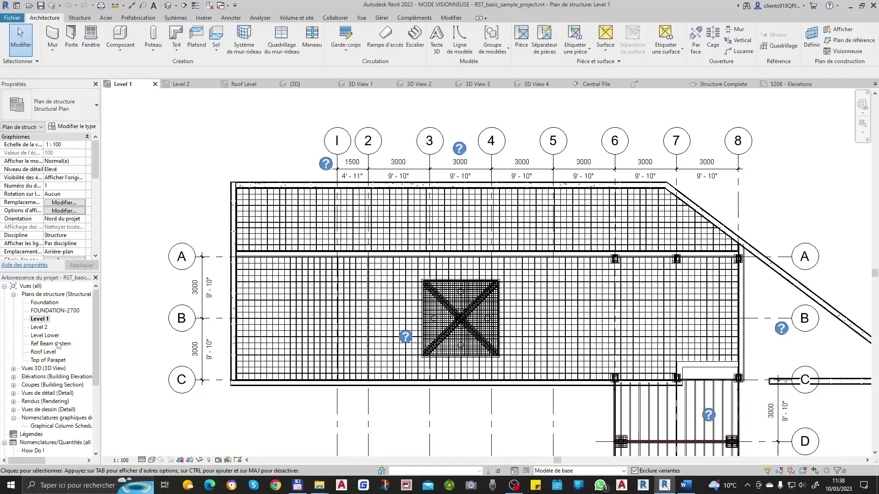
pyautogui.doubleClick(45, 328)
pyautogui.doubleClick(47, 319)
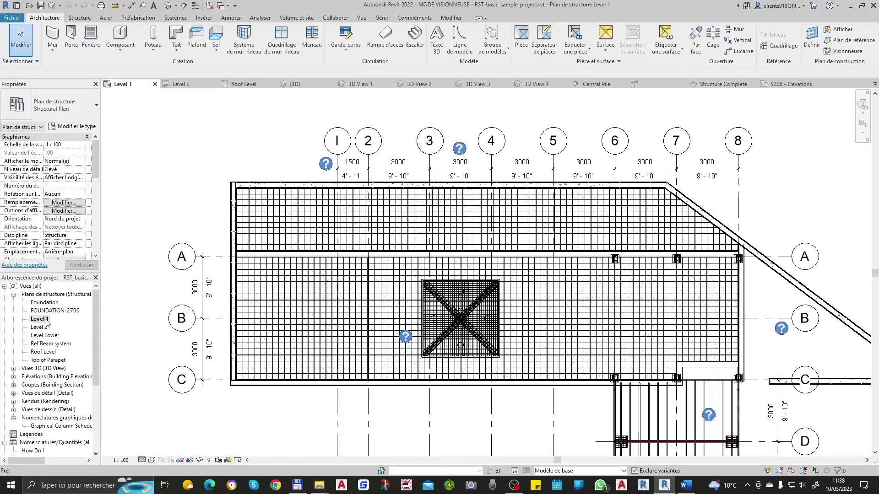
pyautogui.moveTo(386, 282); pyautogui.dragTo(369, 296, button='middle')
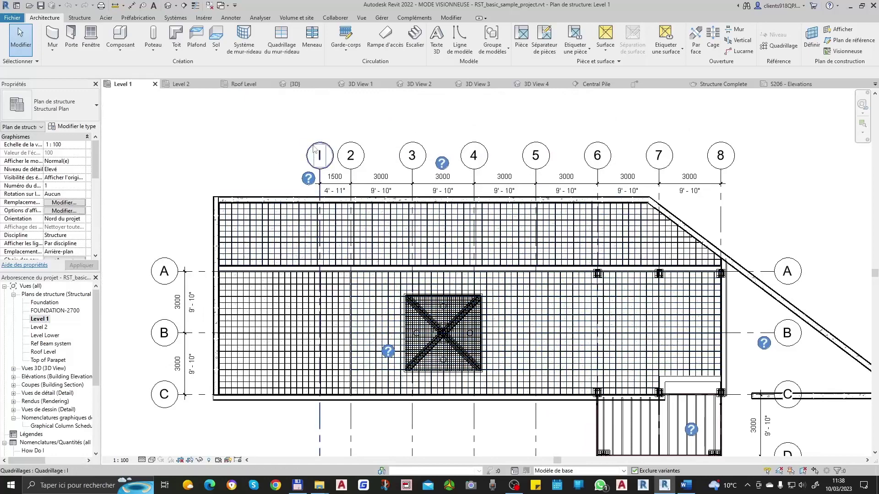
pyautogui.click(315, 163)
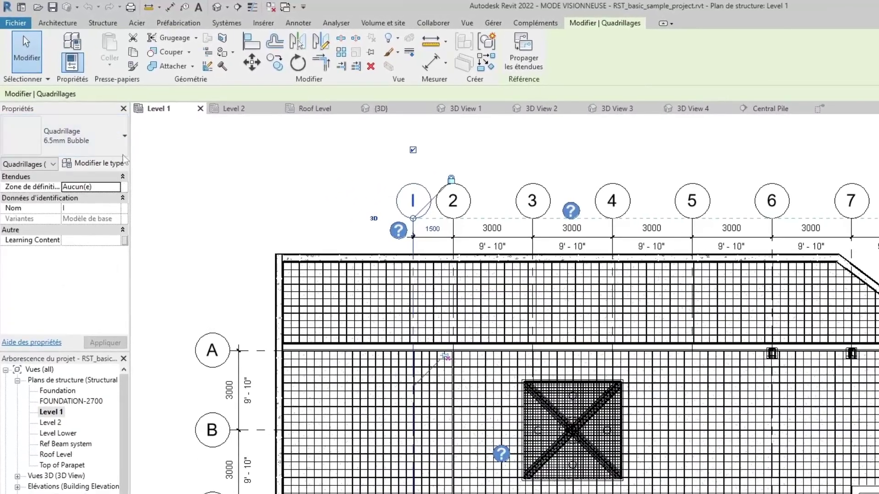
pyautogui.click(71, 141)
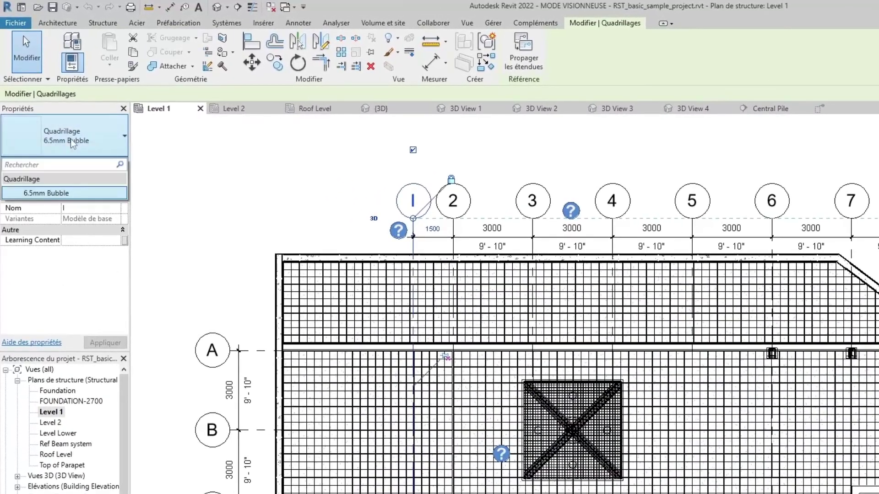
pyautogui.click(71, 142)
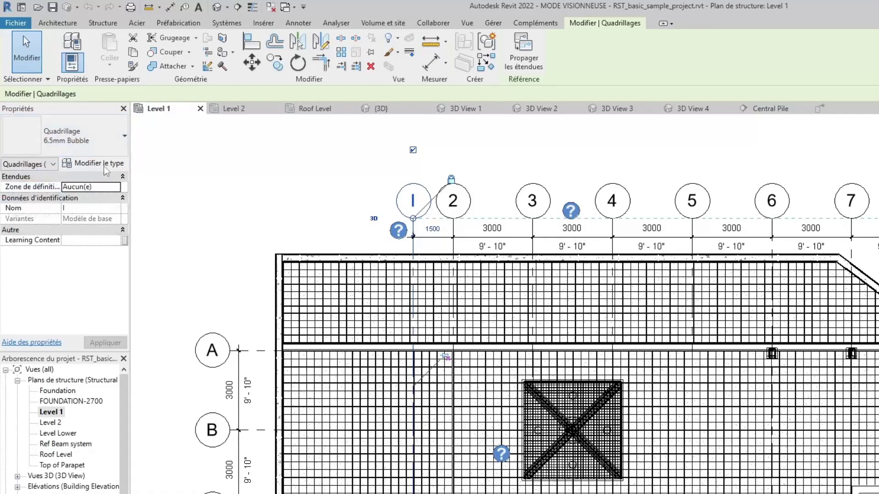
pyautogui.click(102, 166)
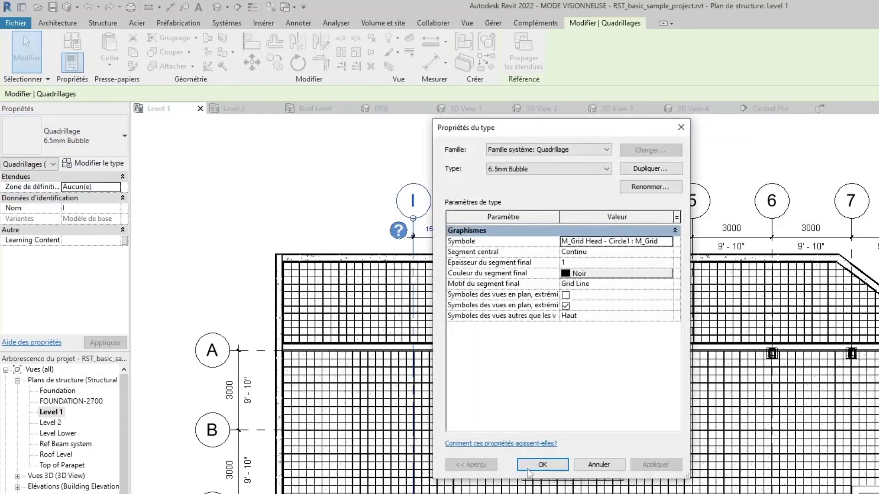
pyautogui.click(613, 465)
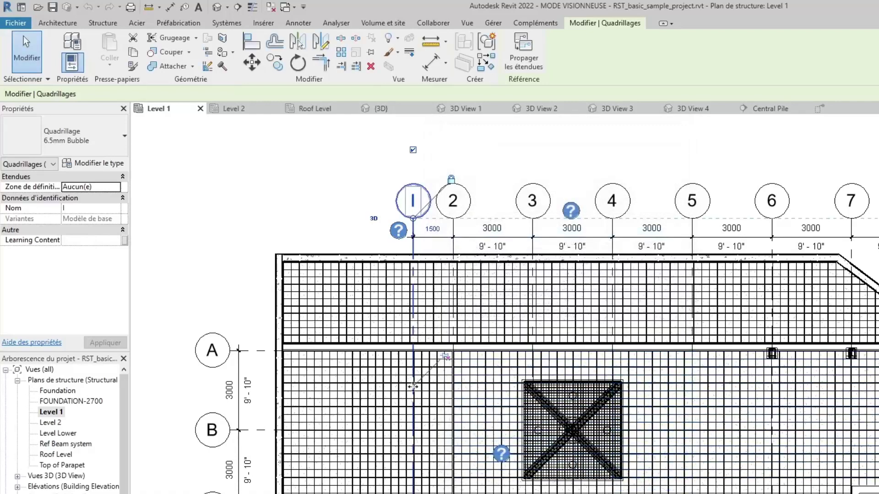
pyautogui.click(310, 174)
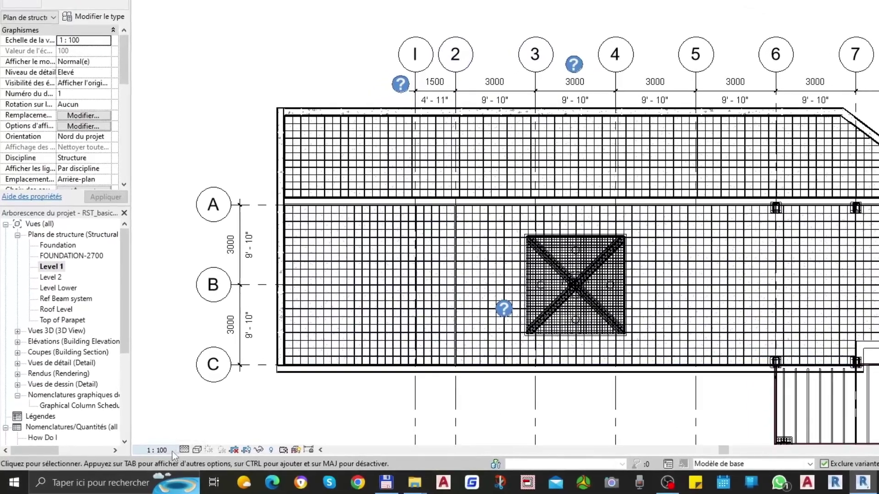
pyautogui.click(174, 450)
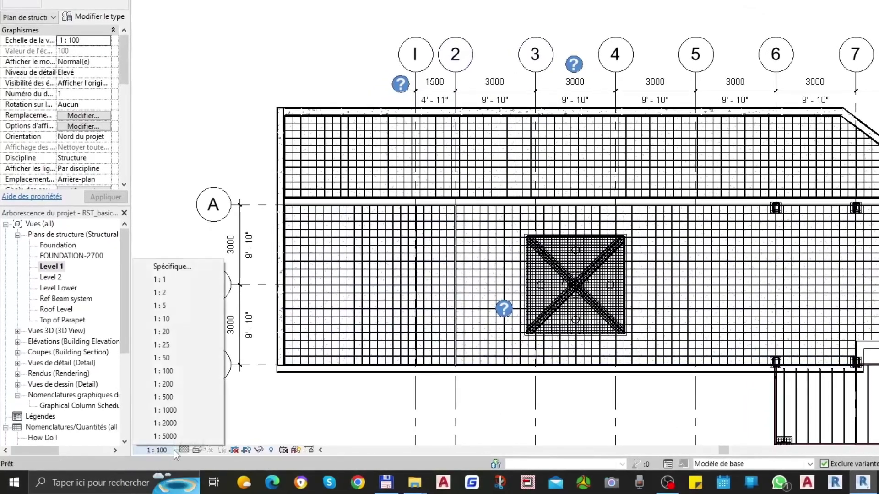
pyautogui.click(189, 357)
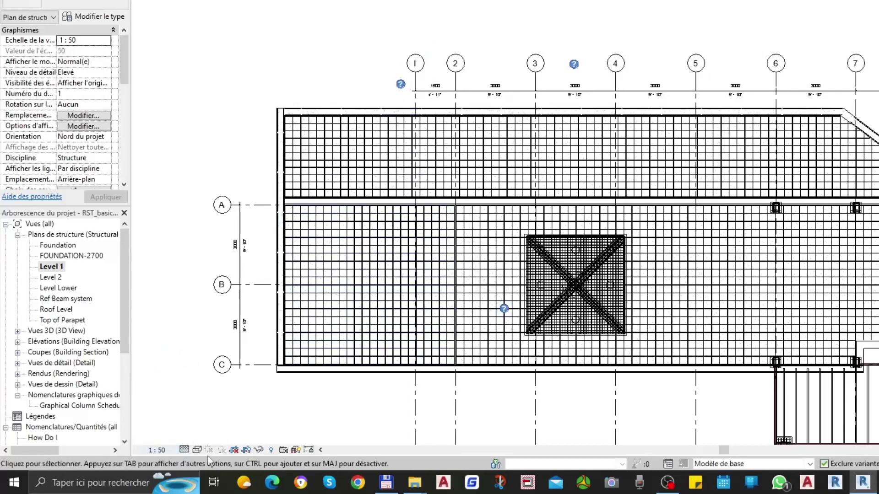
pyautogui.click(161, 451)
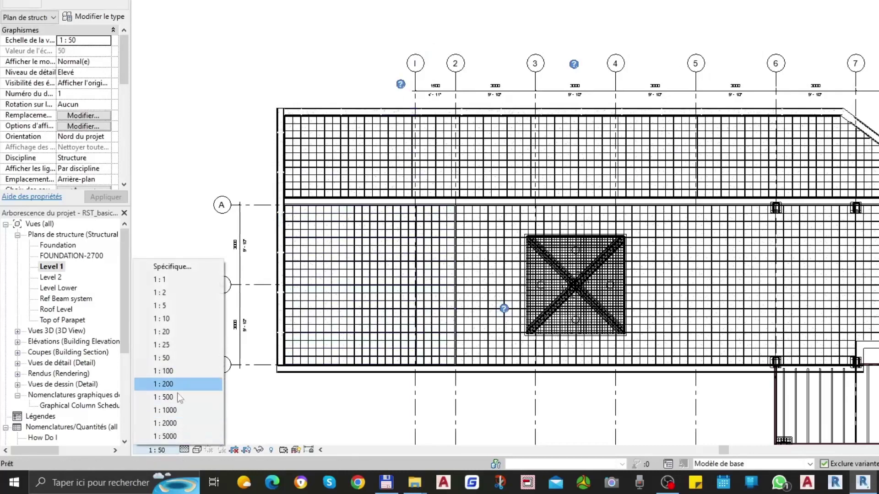
pyautogui.click(176, 370)
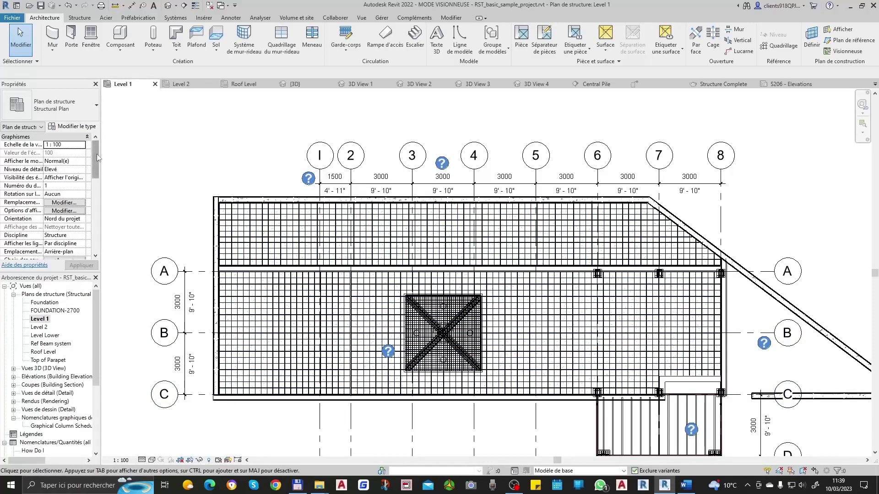
pyautogui.moveTo(95, 161); pyautogui.dragTo(103, 232)
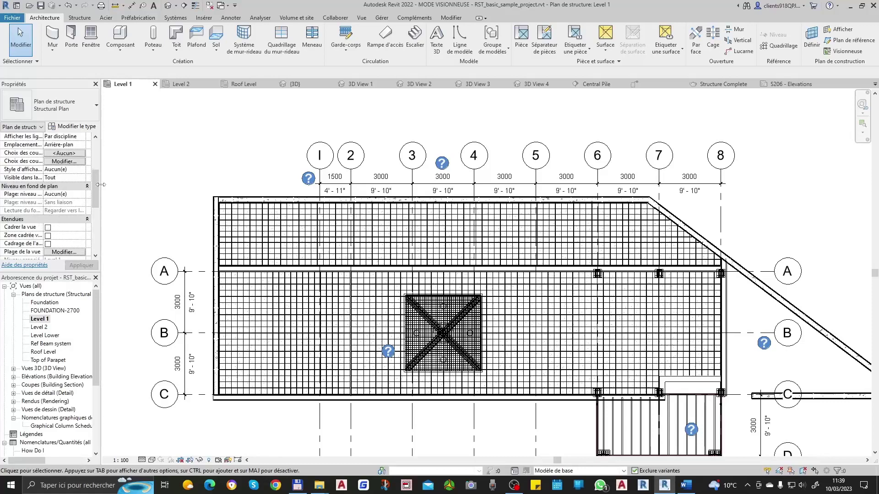
pyautogui.moveTo(96, 184); pyautogui.dragTo(104, 157)
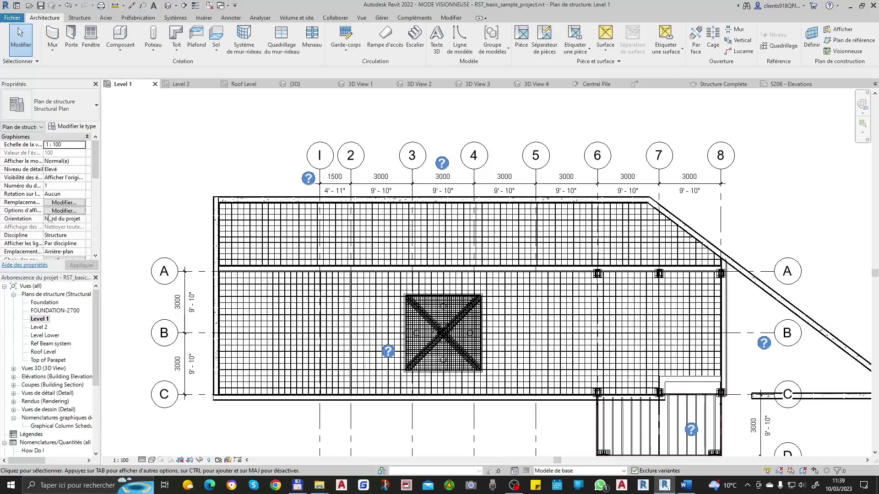
pyautogui.click(65, 211)
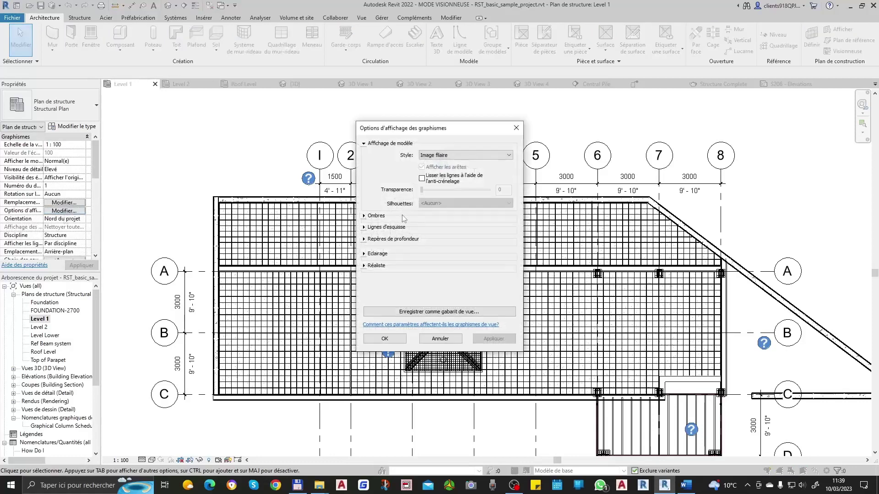
pyautogui.click(439, 339)
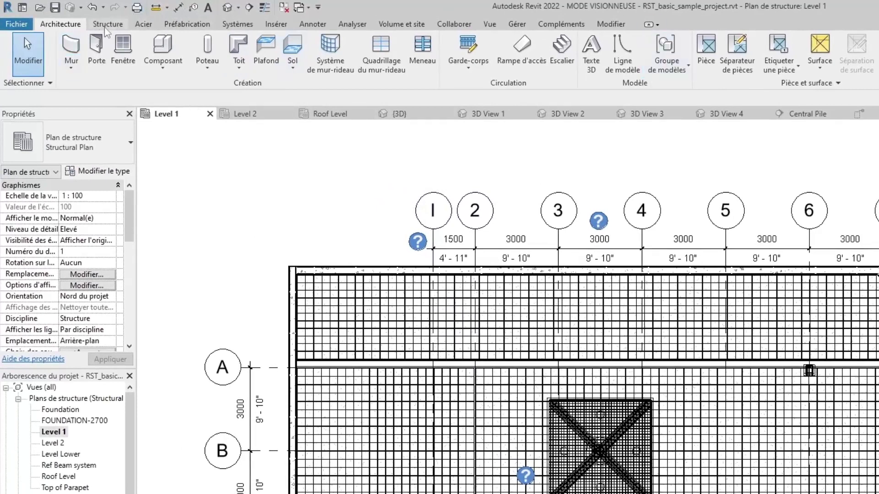
# Browse the Structure, Steel, Insert and Annotate ribbon tabs
pyautogui.click(319, 8)
pyautogui.click(319, 8)
pyautogui.click(123, 27)
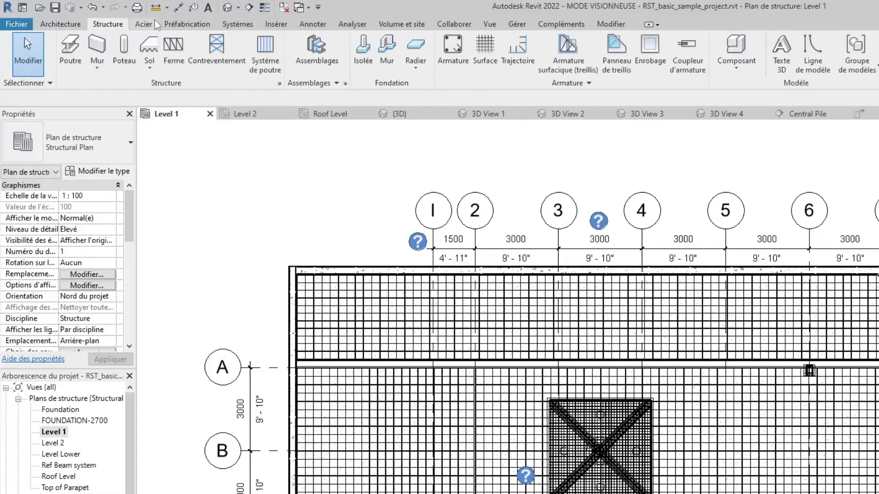
pyautogui.click(143, 25)
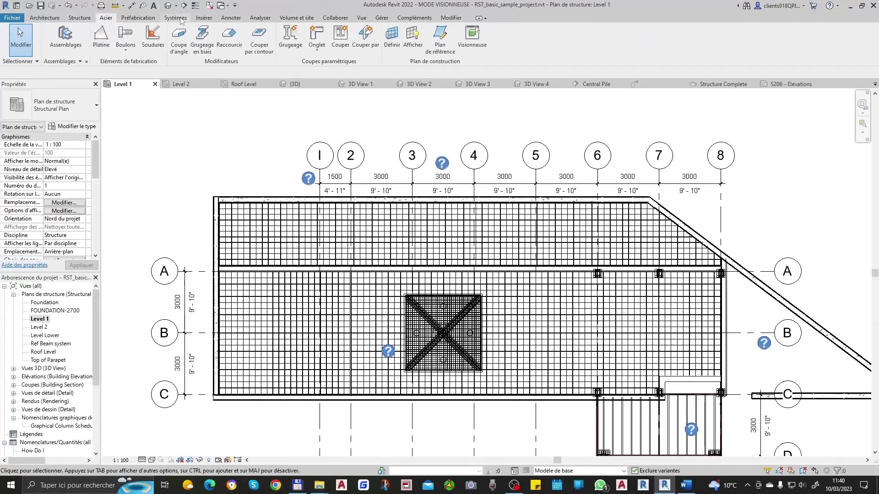
pyautogui.click(204, 18)
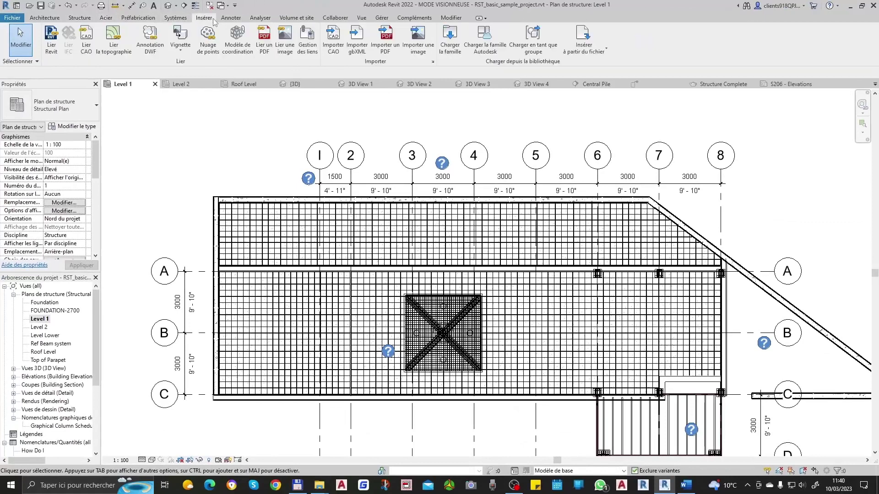
pyautogui.click(237, 21)
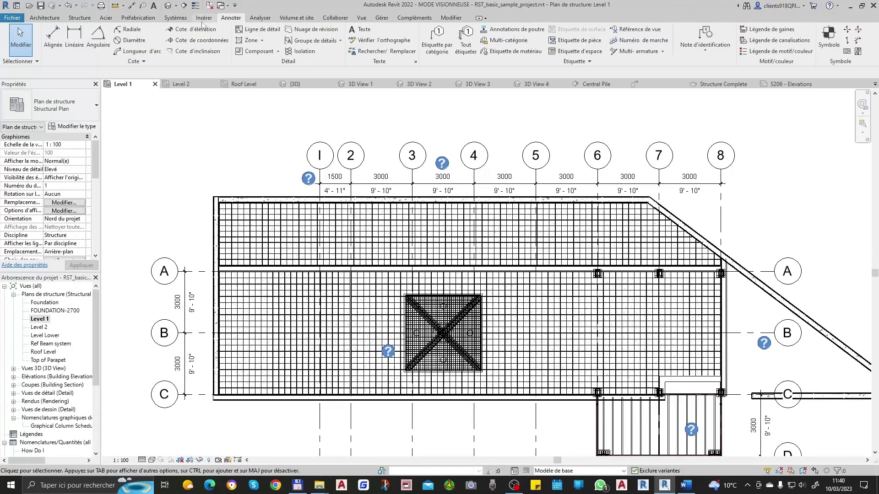
# Show the Architecture tab's wall, door and window tools and shift the Level 1 plan
pyautogui.click(59, 18)
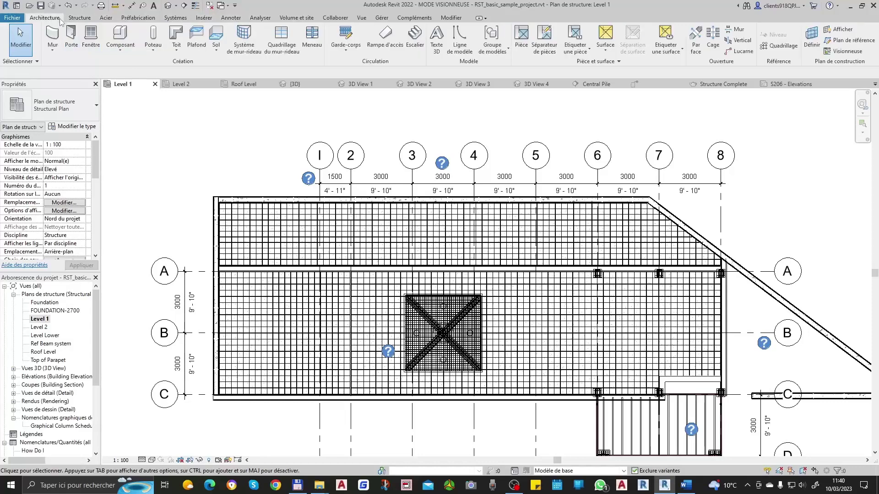
pyautogui.click(45, 17)
pyautogui.moveTo(544, 275)
pyautogui.mouseDown(button='middle')
pyautogui.moveTo(326, 28)
pyautogui.moveTo(483, 226)
pyautogui.mouseUp(button='middle')
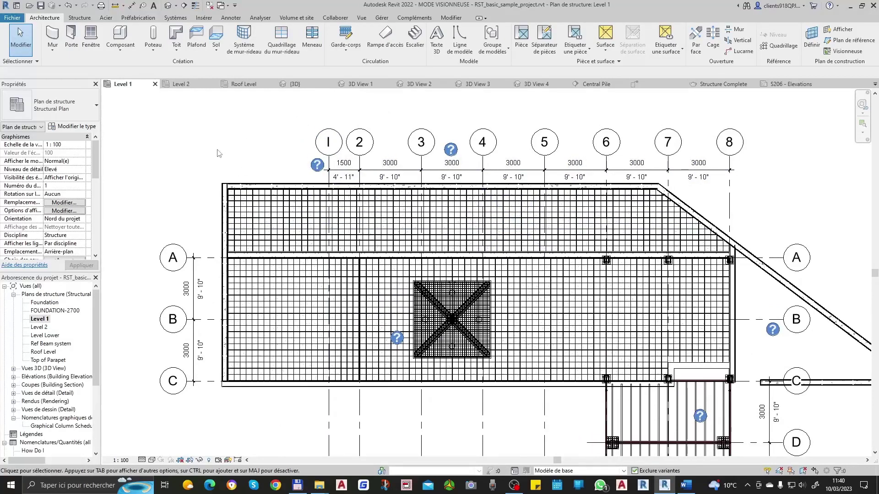
pyautogui.click(181, 84)
pyautogui.click(243, 85)
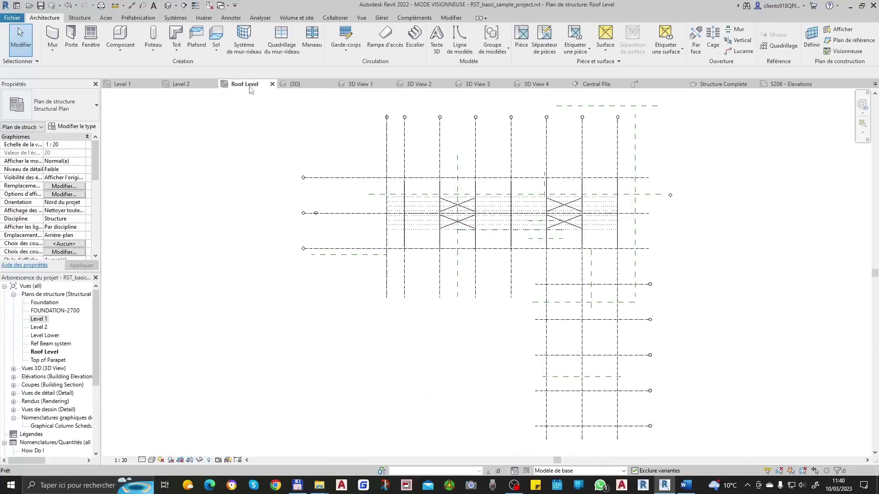
pyautogui.click(297, 85)
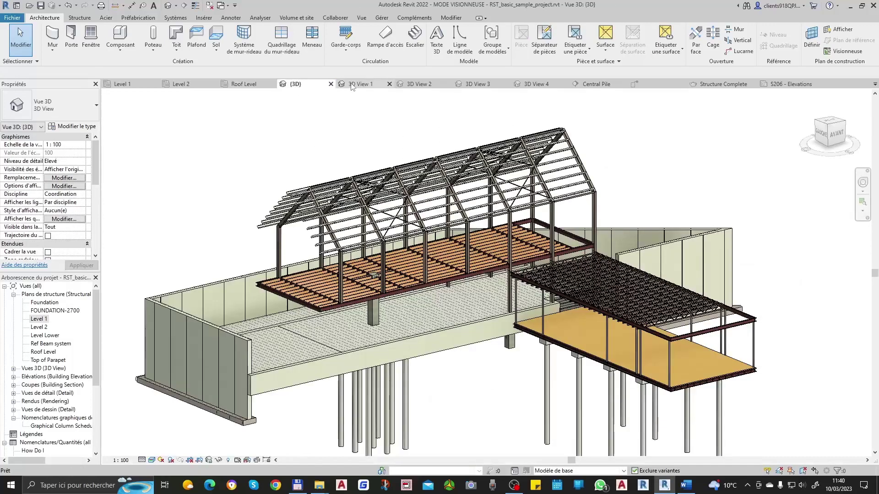
pyautogui.click(351, 85)
pyautogui.click(295, 84)
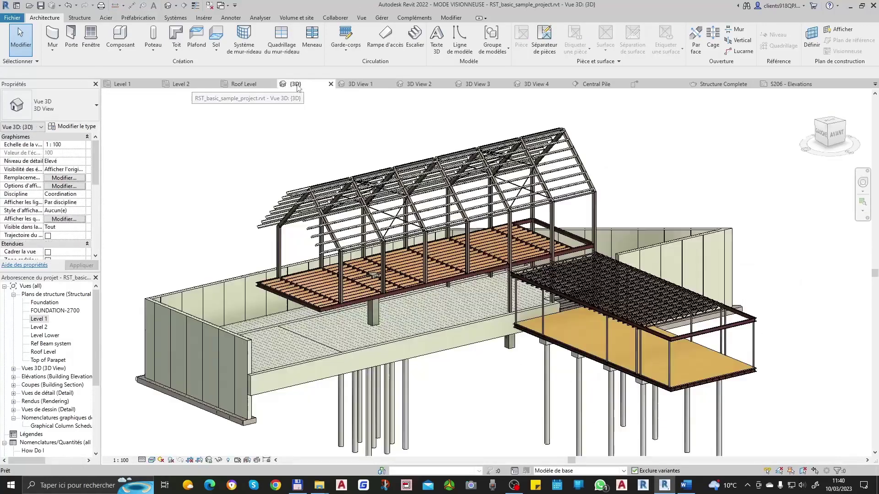
pyautogui.click(378, 85)
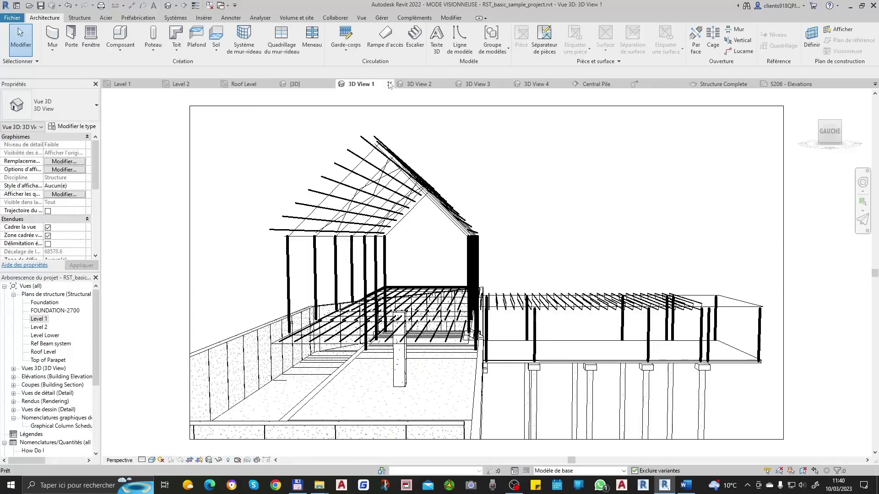
pyautogui.click(418, 85)
pyautogui.click(469, 86)
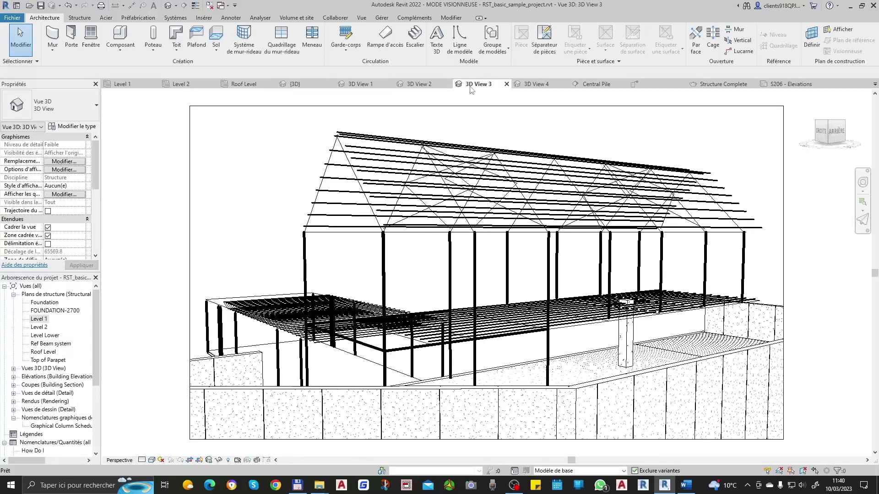
pyautogui.click(550, 86)
pyautogui.click(302, 83)
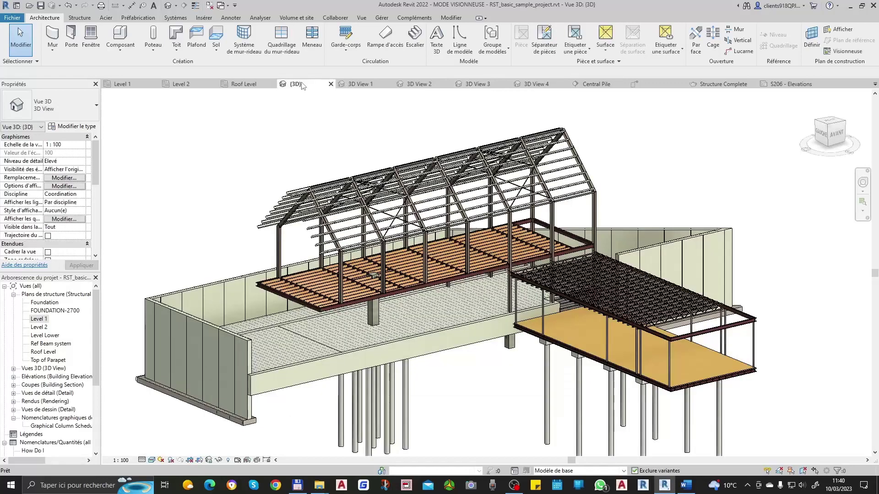
pyautogui.click(129, 84)
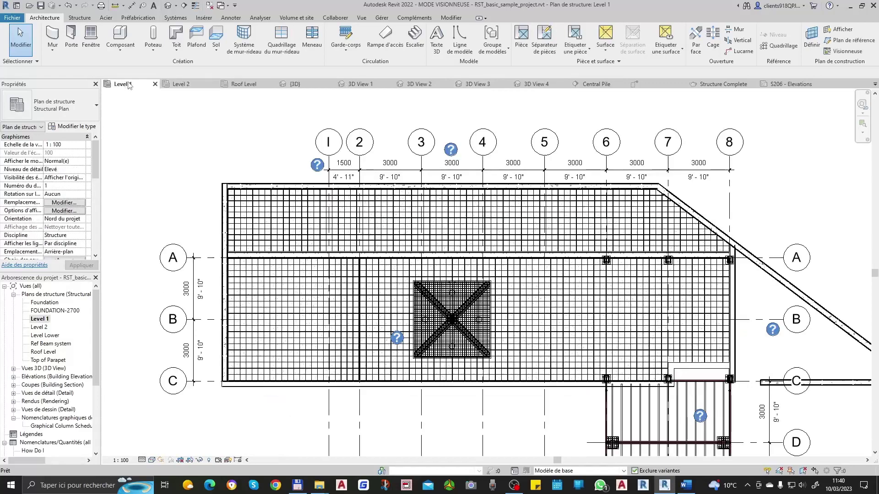
pyautogui.click(192, 84)
# Close all inactive views except Level 1, then reopen the Level 2 structural plan
pyautogui.click(134, 84)
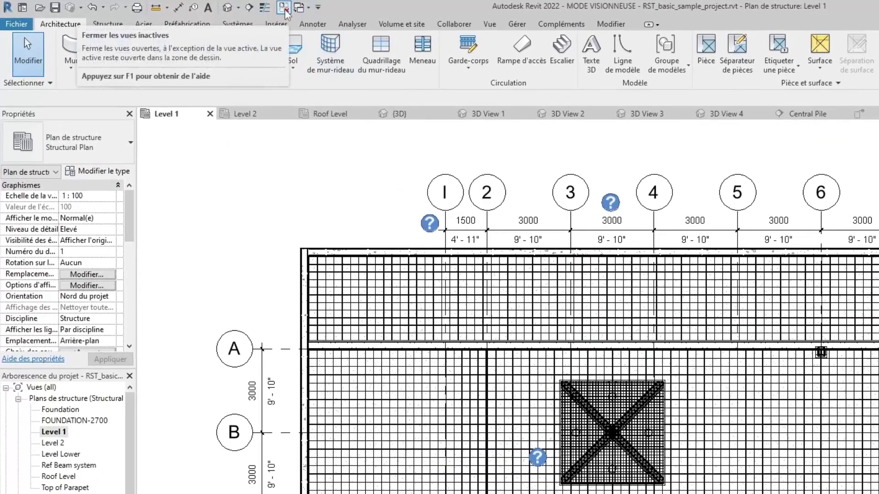
pyautogui.click(285, 14)
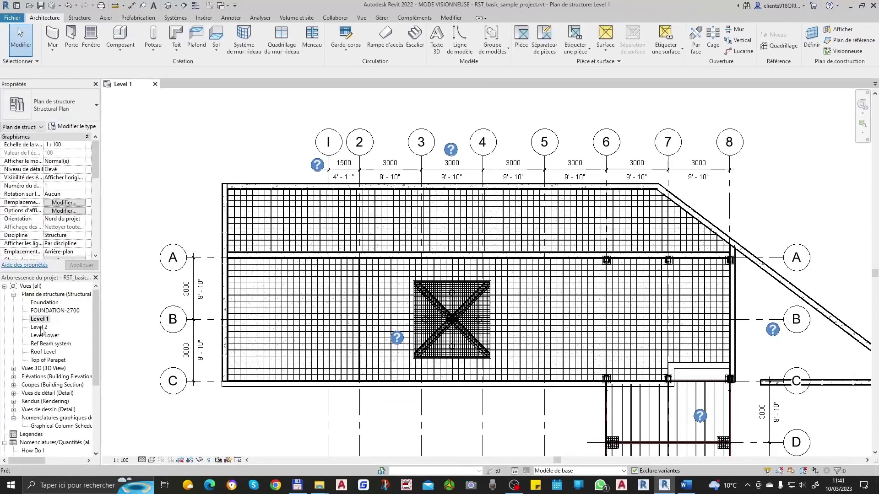
pyautogui.doubleClick(41, 328)
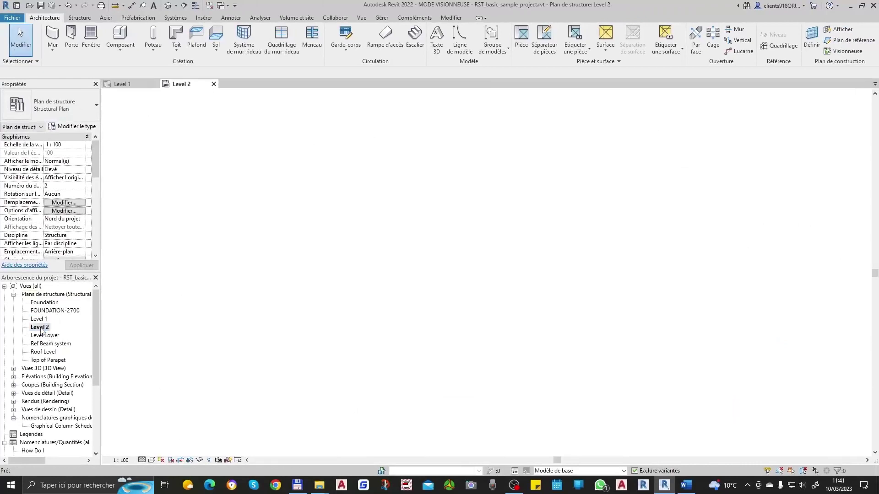
pyautogui.click(129, 84)
pyautogui.click(181, 83)
pyautogui.moveTo(552, 310); pyautogui.dragTo(451, 228, button='middle')
# Switch between the Level 1 and Level 2 tabs, reorder them, ending on Level 1
pyautogui.hotkey('ctrl', 'Tab')
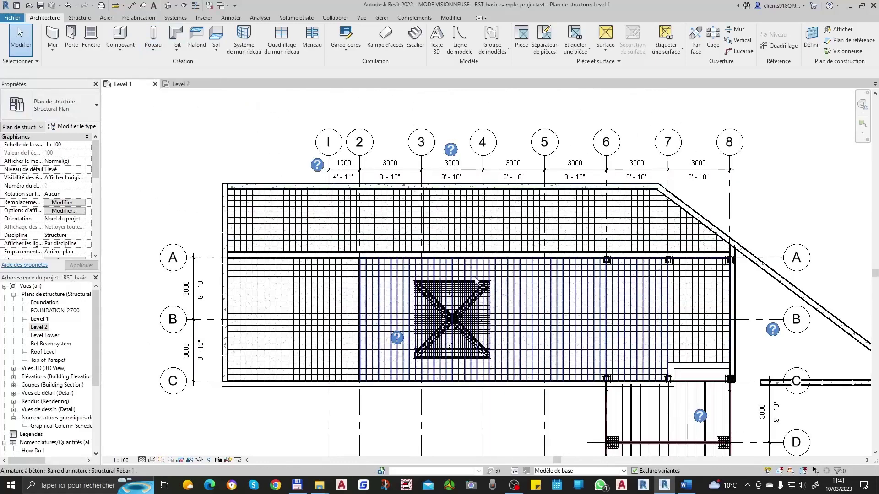
pyautogui.click(189, 84)
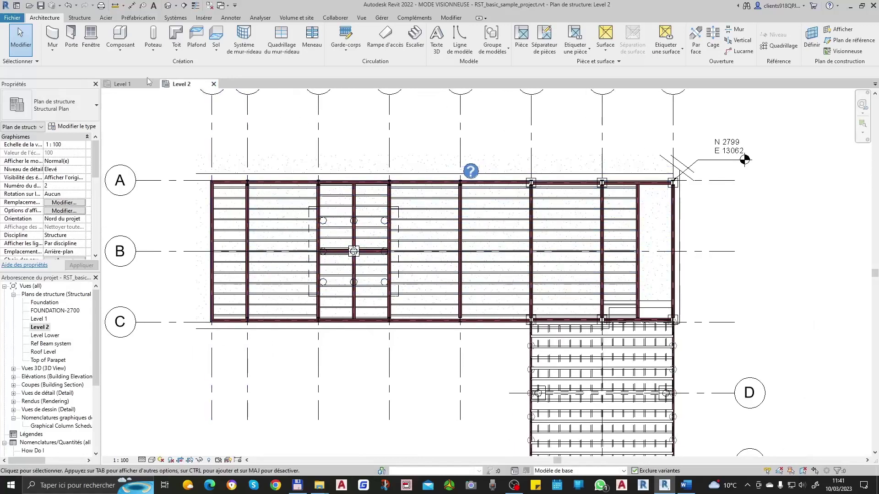
pyautogui.click(134, 86)
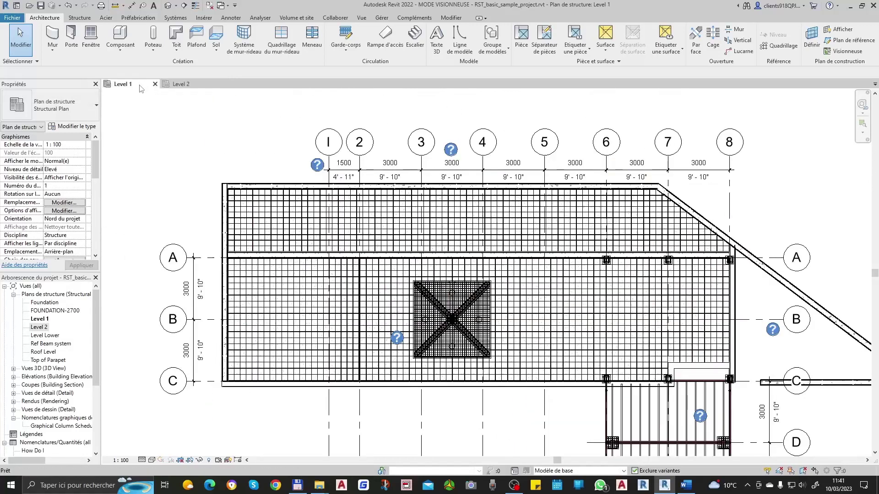
pyautogui.moveTo(141, 88); pyautogui.dragTo(194, 86)
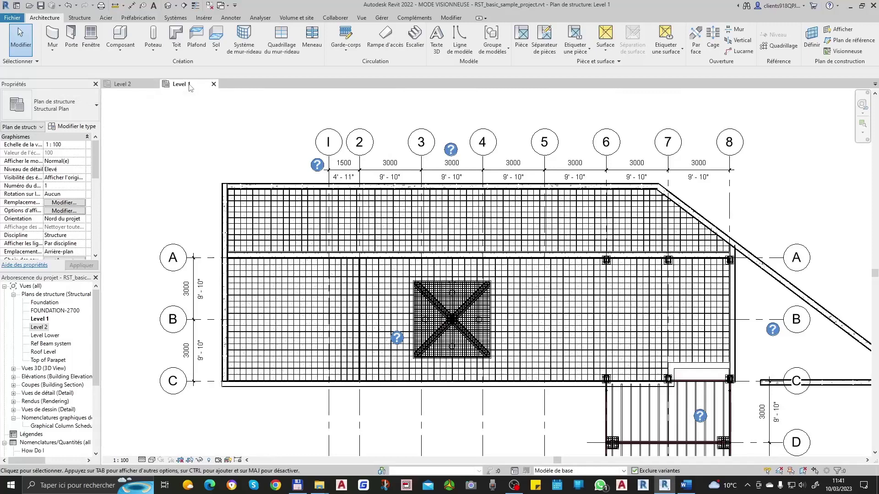
pyautogui.moveTo(190, 88); pyautogui.dragTo(141, 86)
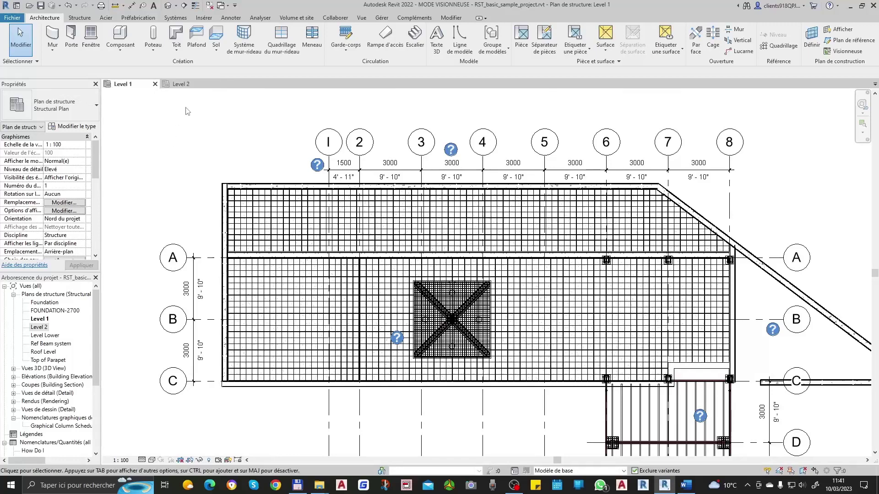
pyautogui.click(194, 85)
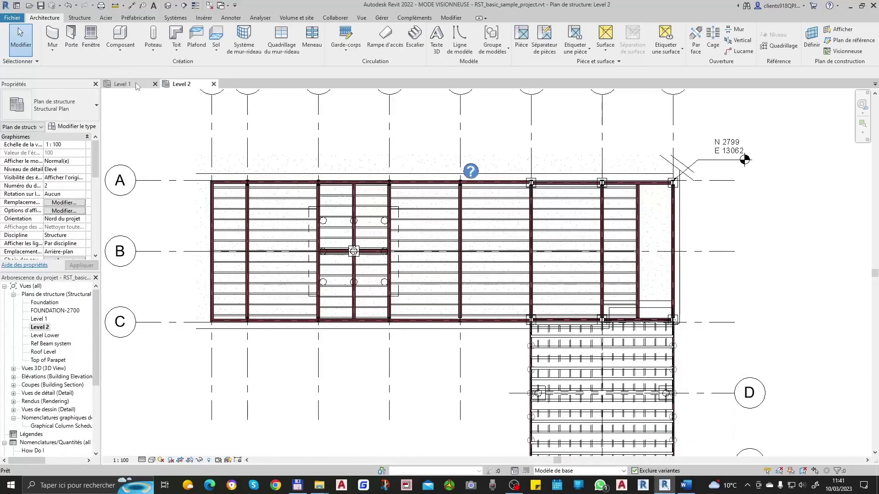
pyautogui.click(135, 85)
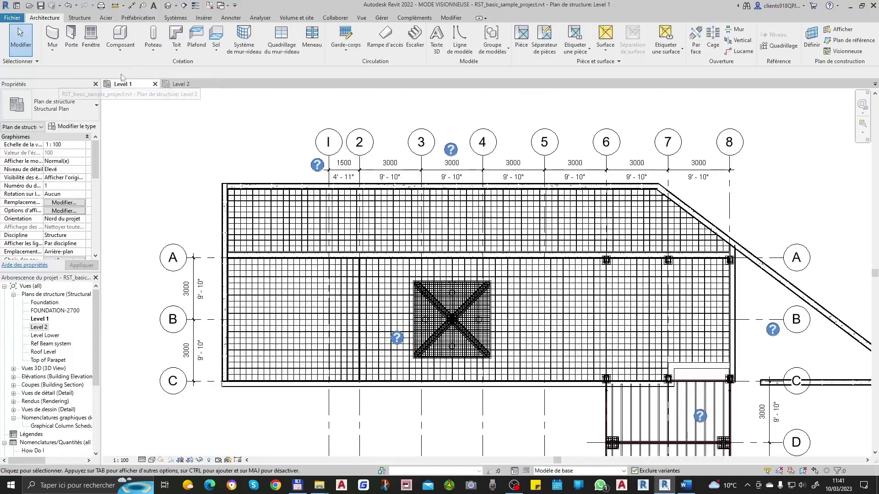
pyautogui.moveTo(180, 84)
pyautogui.click(192, 86)
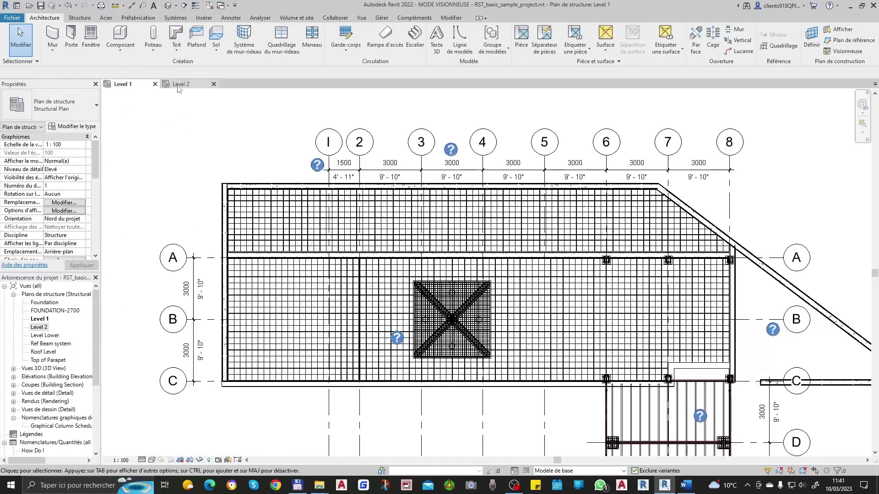
pyautogui.click(120, 85)
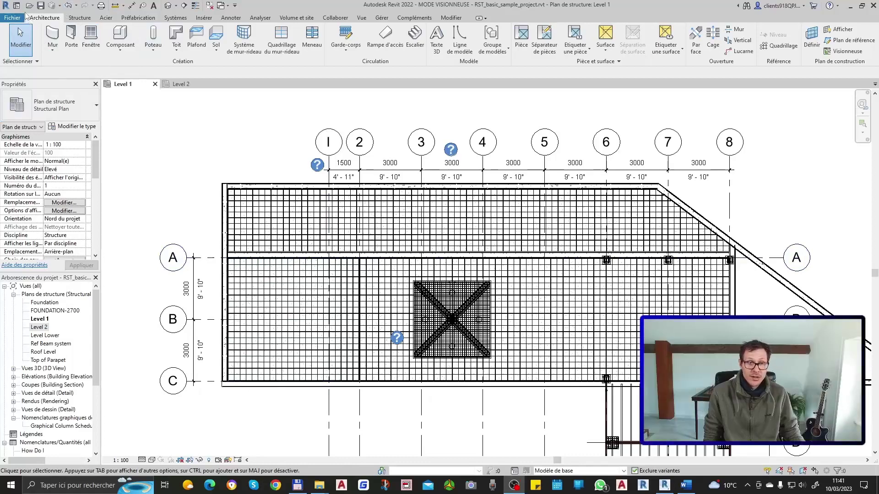
# Visit the Home screen and back, then close the Level 1 and Level 2 views
pyautogui.click(16, 6)
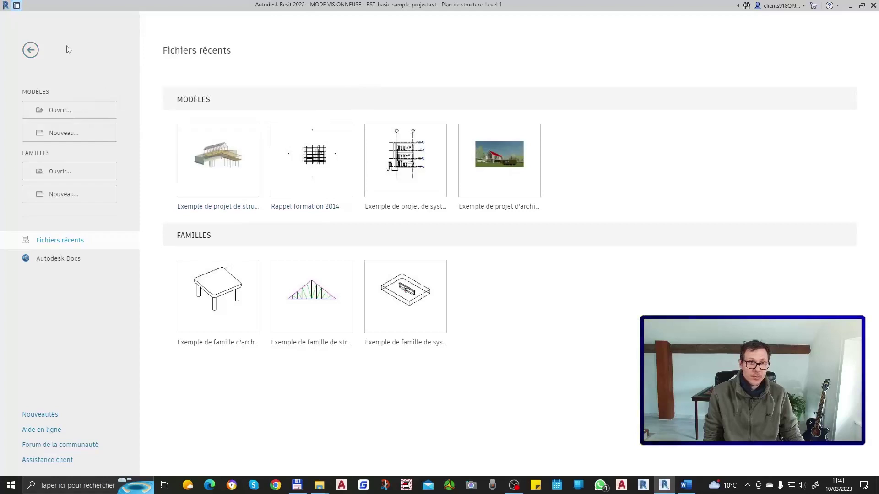
pyautogui.click(16, 5)
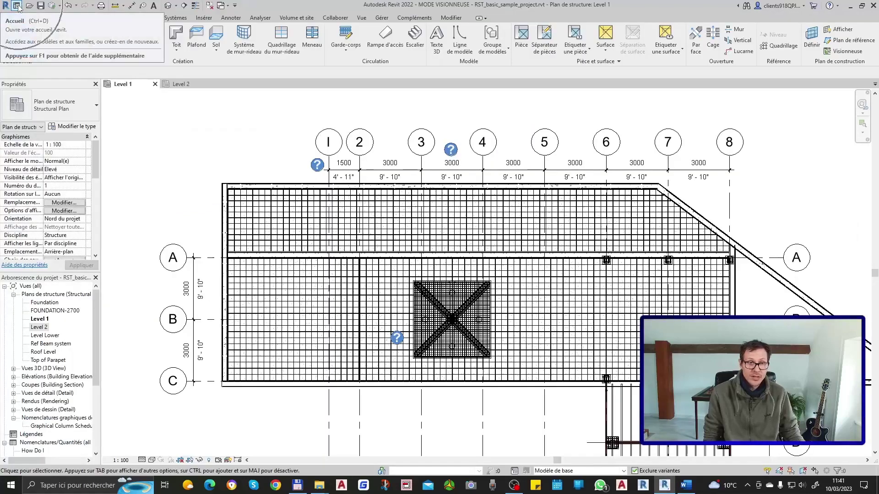
pyautogui.click(155, 84)
pyautogui.click(155, 84)
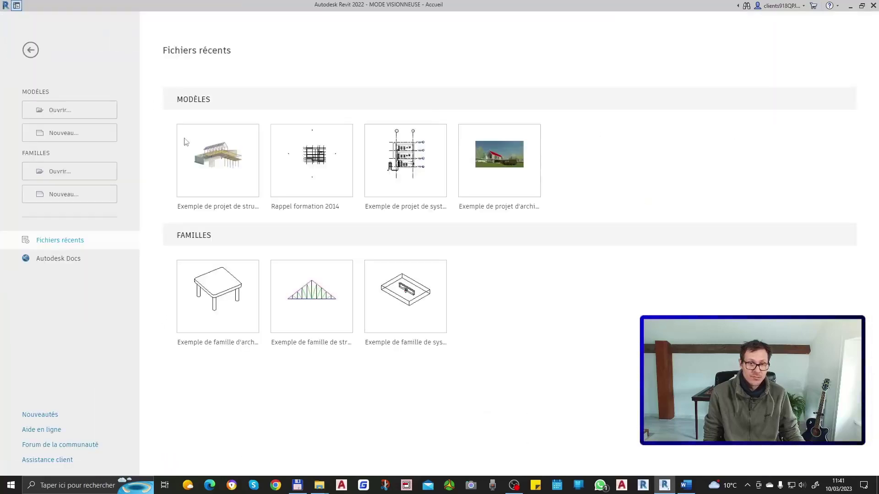